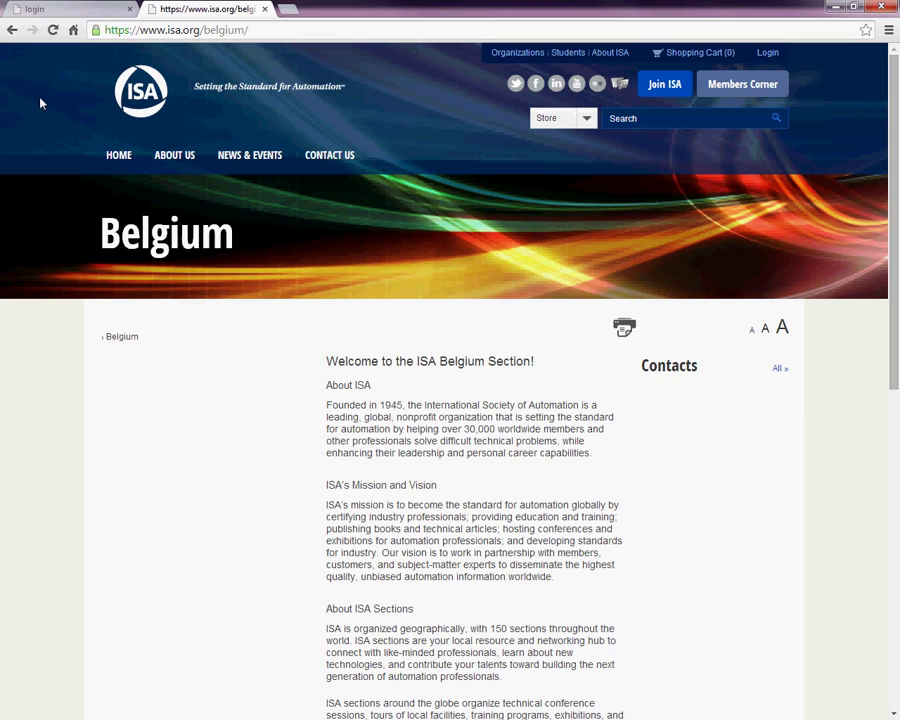
- Switch to the 'login' tab showing the cmslogin.aspx page
click(40, 9)
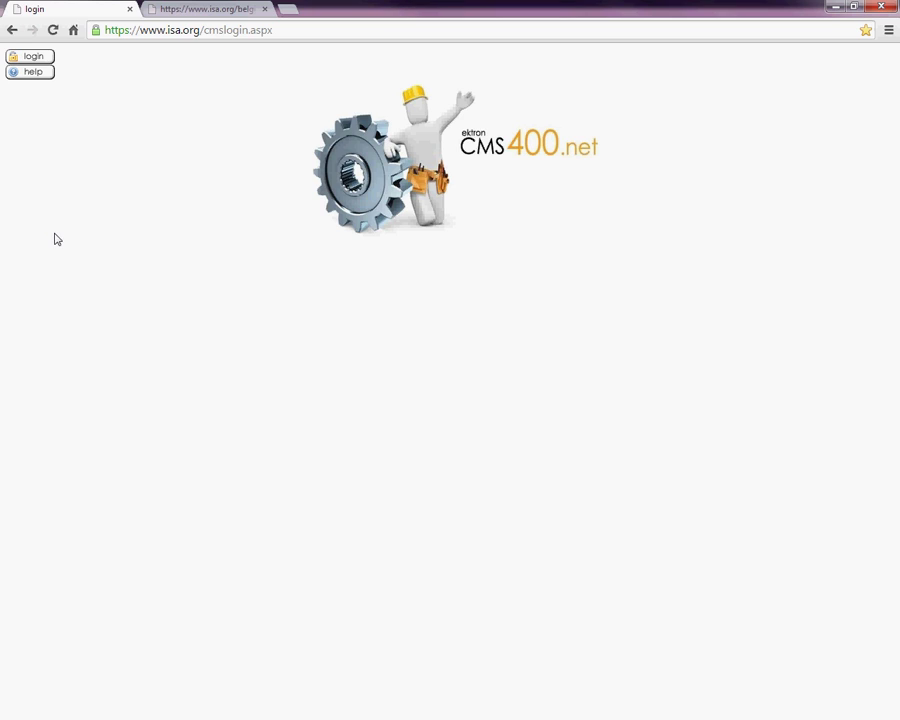
click(30, 59)
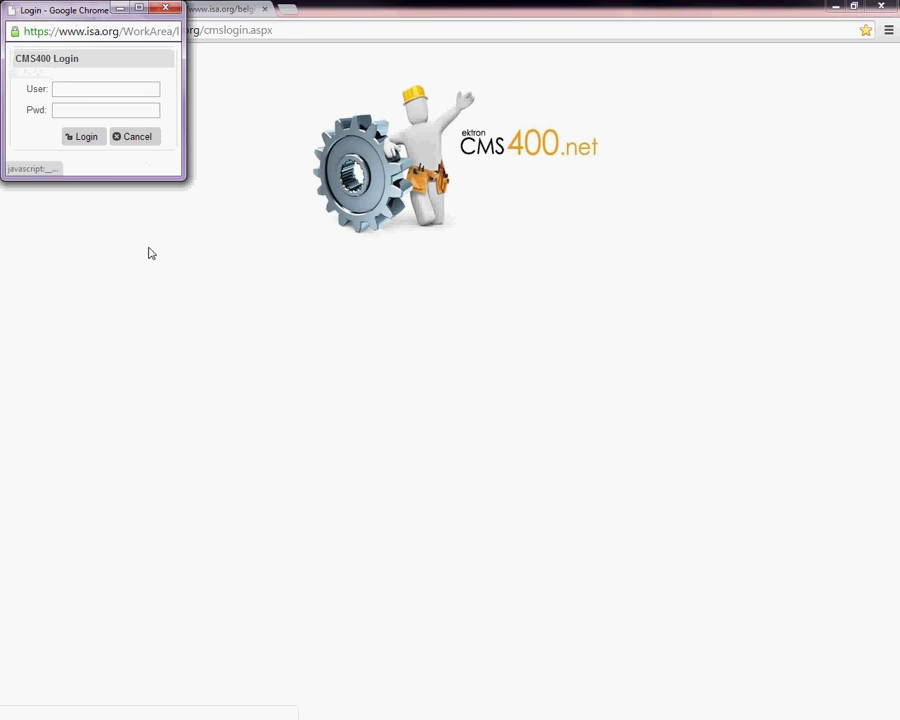
click(86, 94)
key(Tab)
text(********)
key(Return)
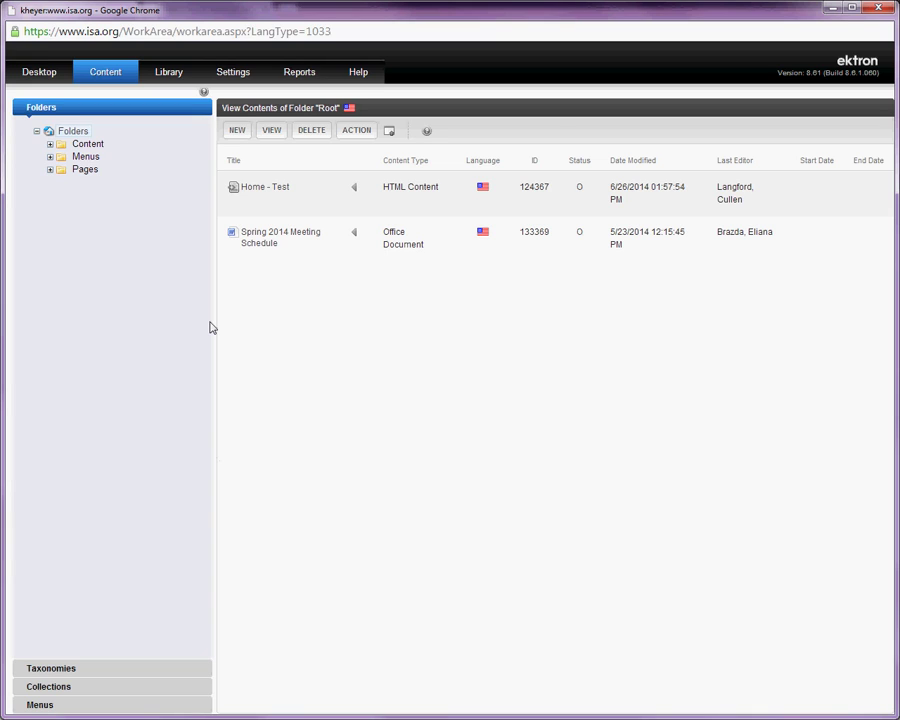
- Expand Content > Membership > Participate in a Local Section and open the Belgium folder
click(51, 146)
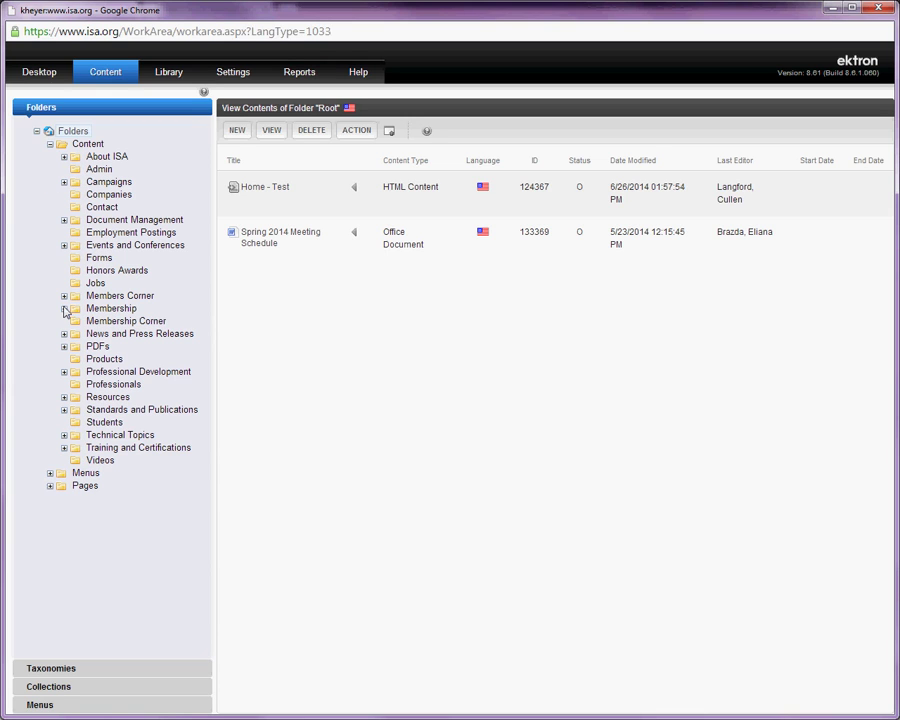
click(64, 310)
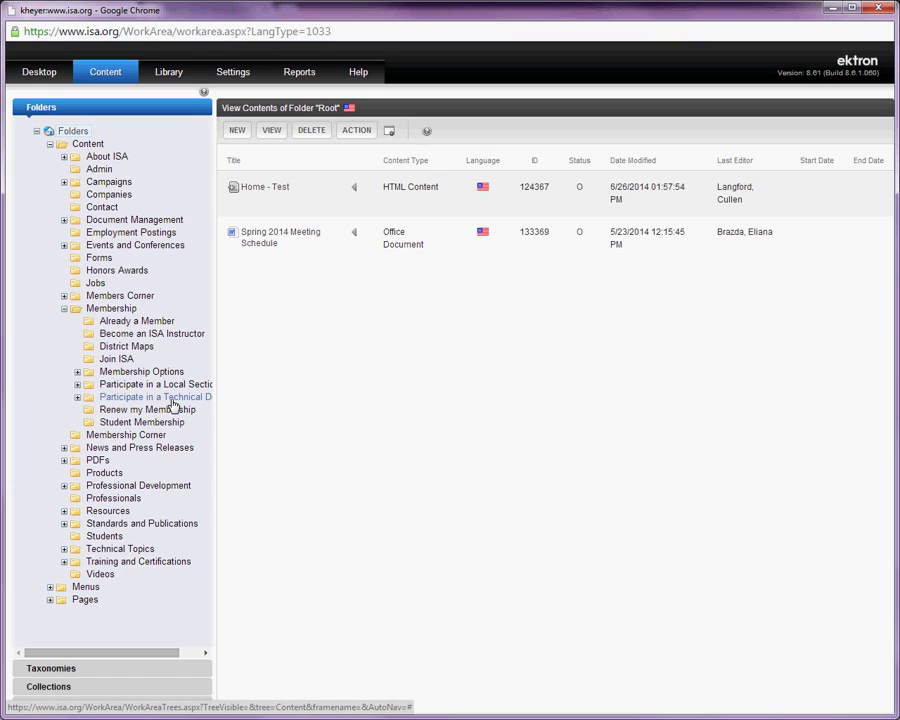
click(78, 385)
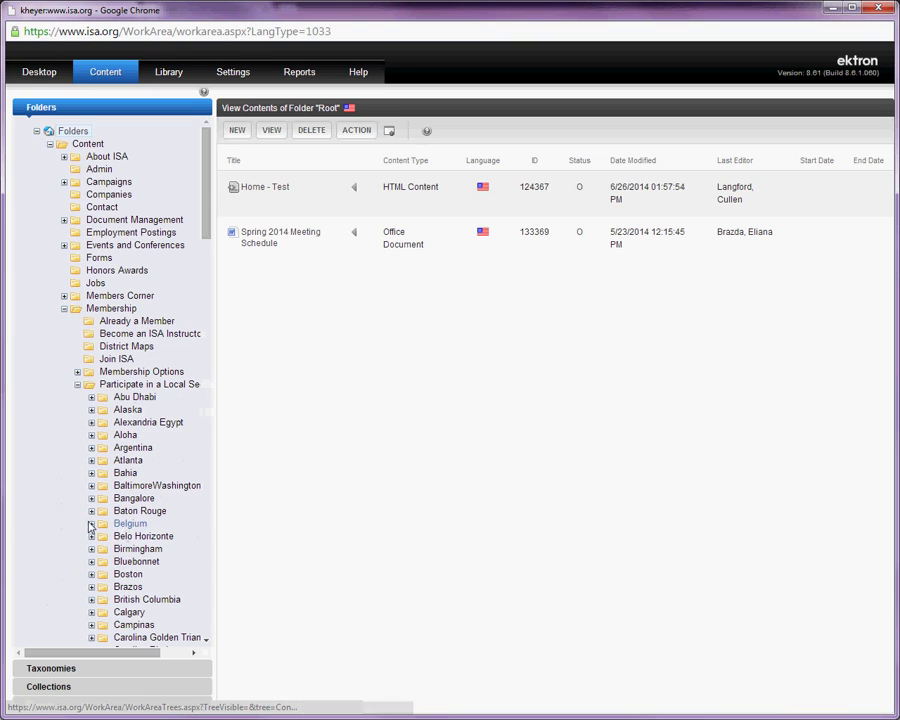
click(140, 527)
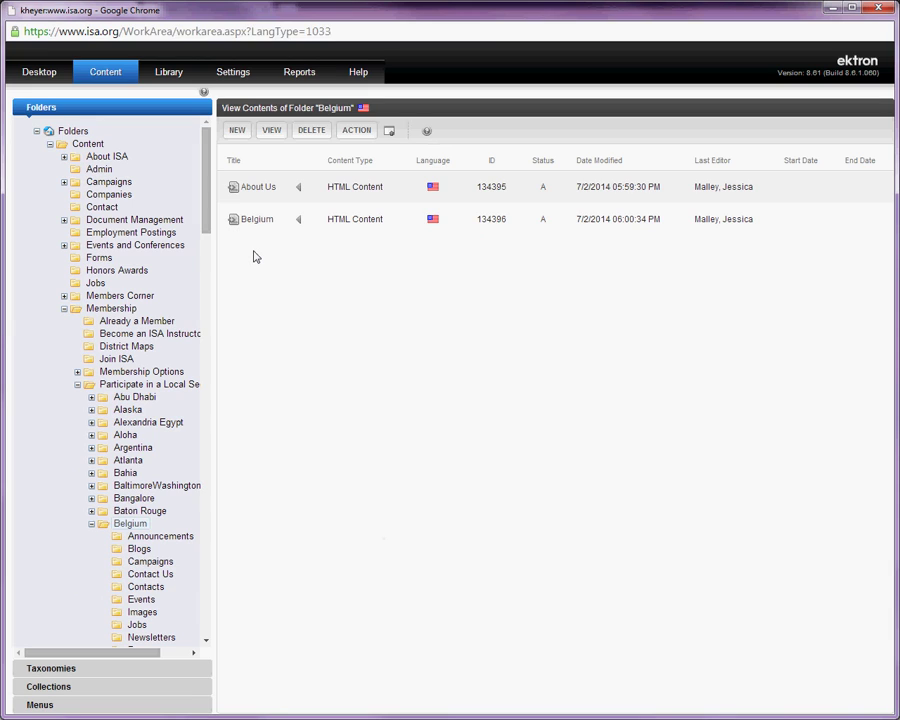
click(206, 641)
click(206, 641)
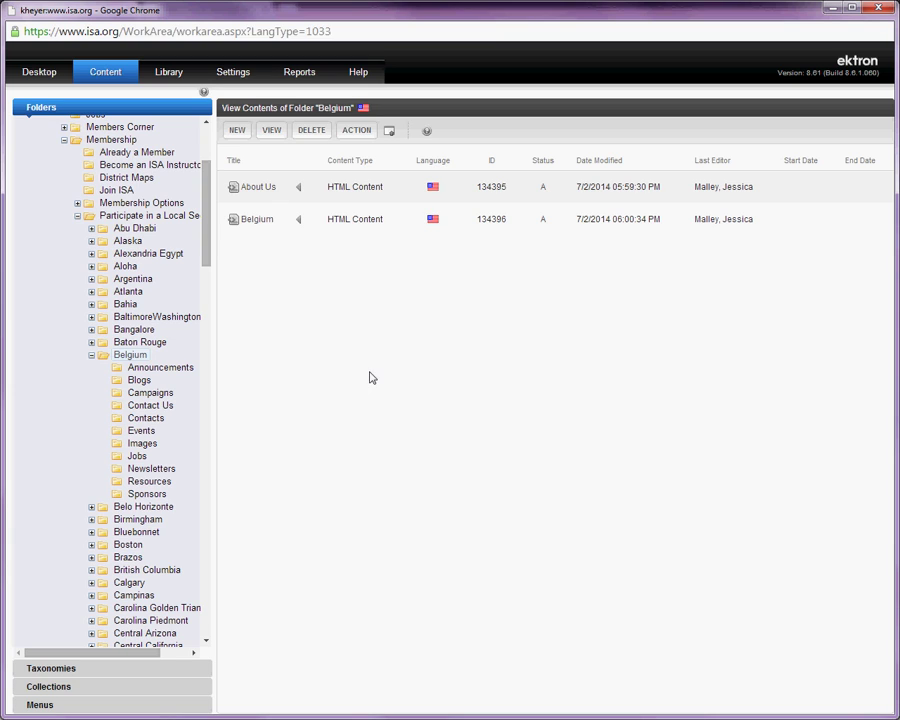
- Create new HTML content titled 'Message from the President' and place the cursor in its body
click(236, 131)
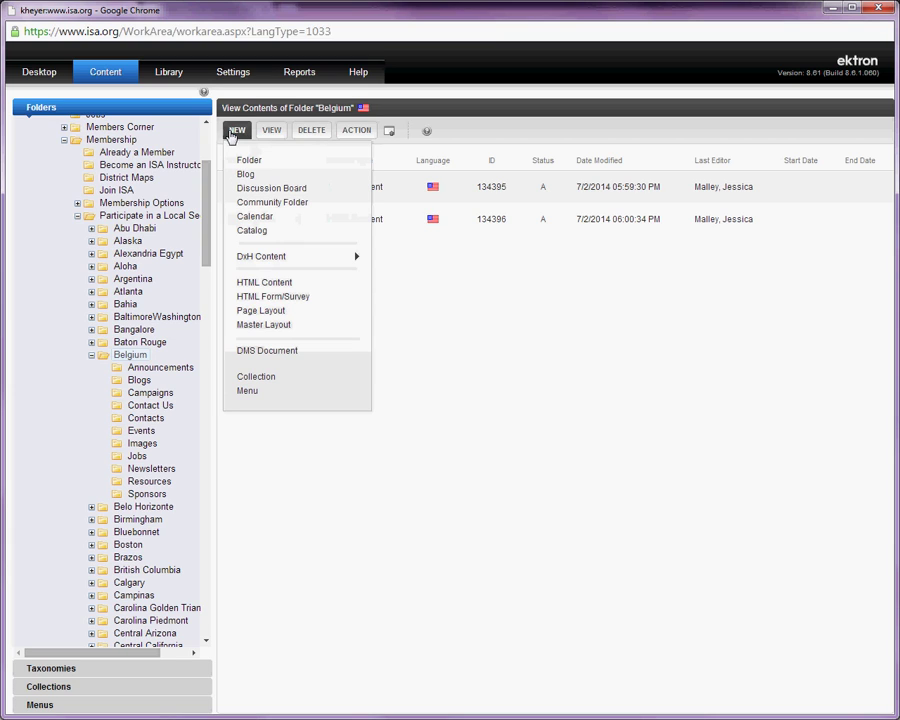
click(271, 290)
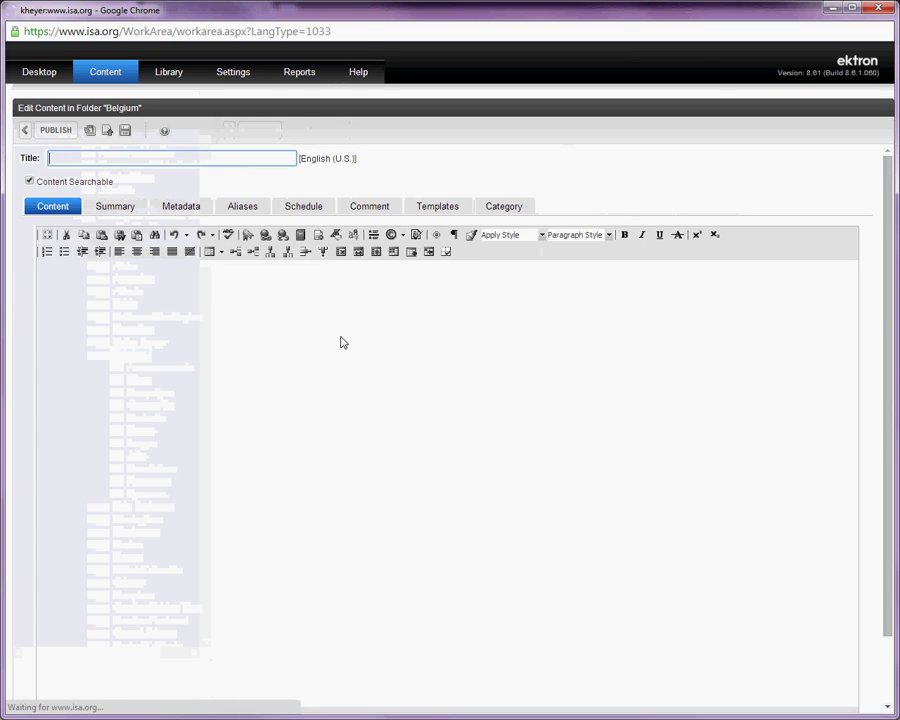
click(245, 158)
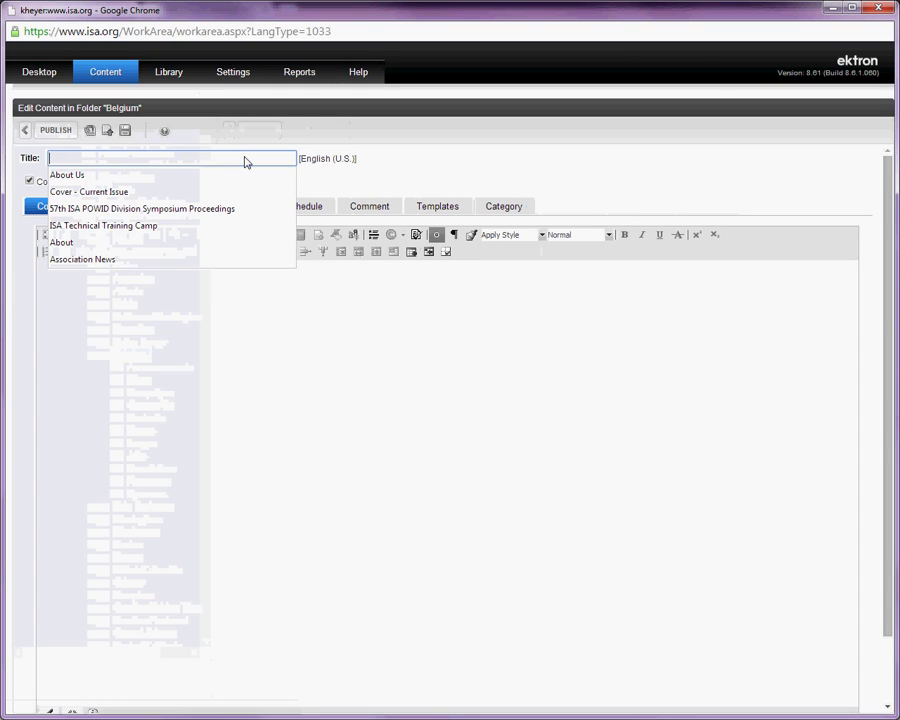
text(Mee)
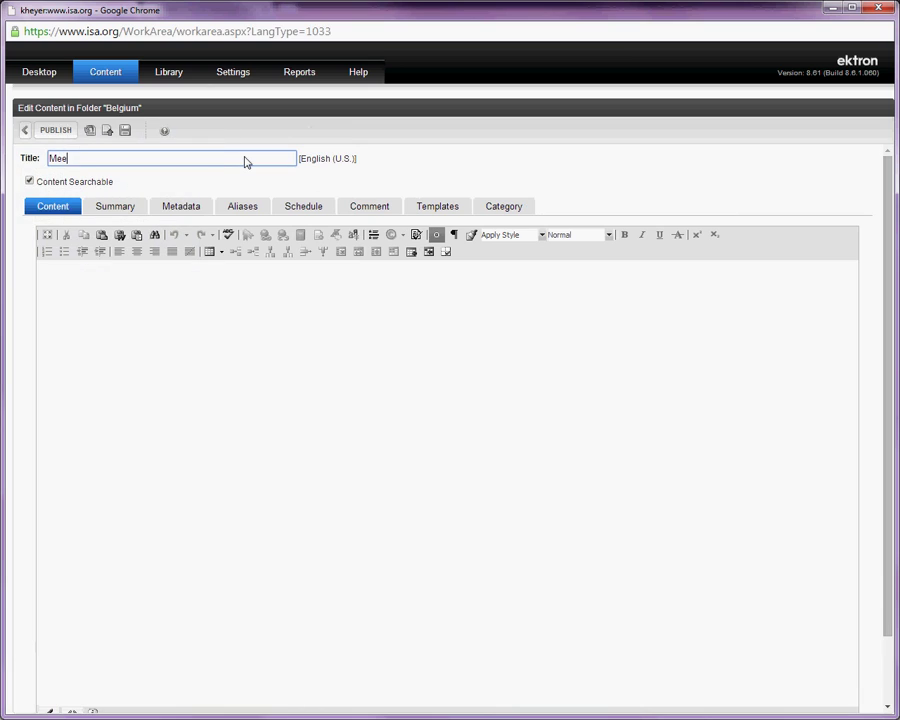
text(a)
key(BackSpace)
key(BackSpace)
text(ss)
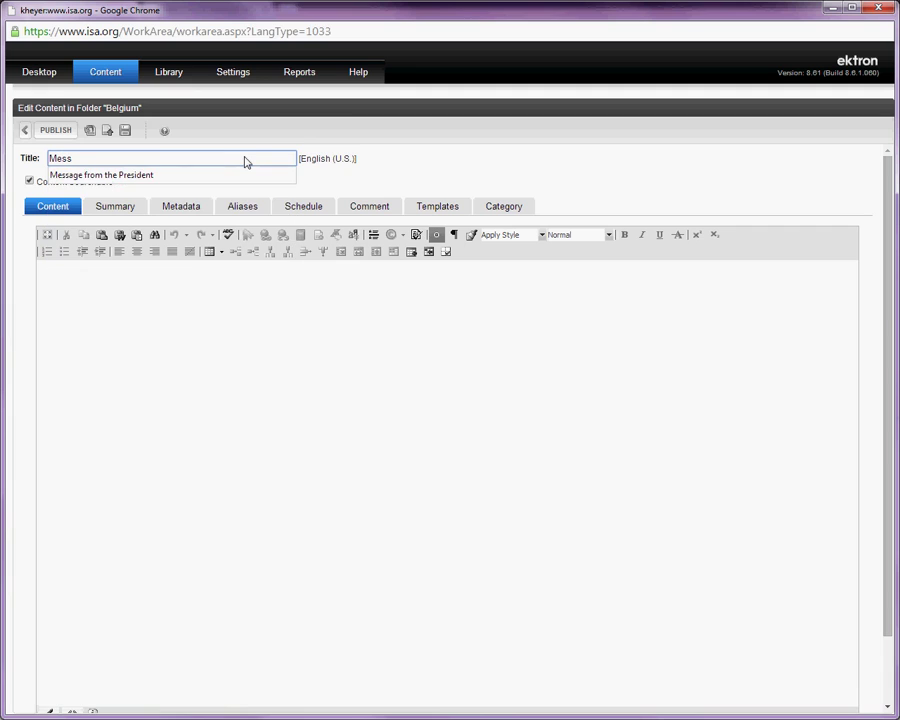
key(Down)
key(Return)
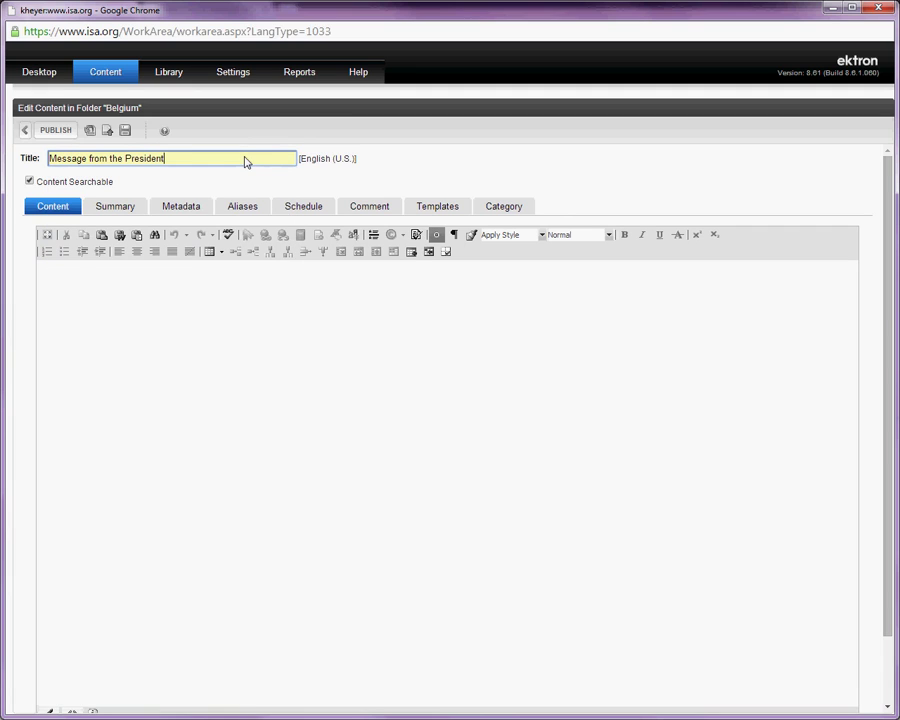
click(114, 399)
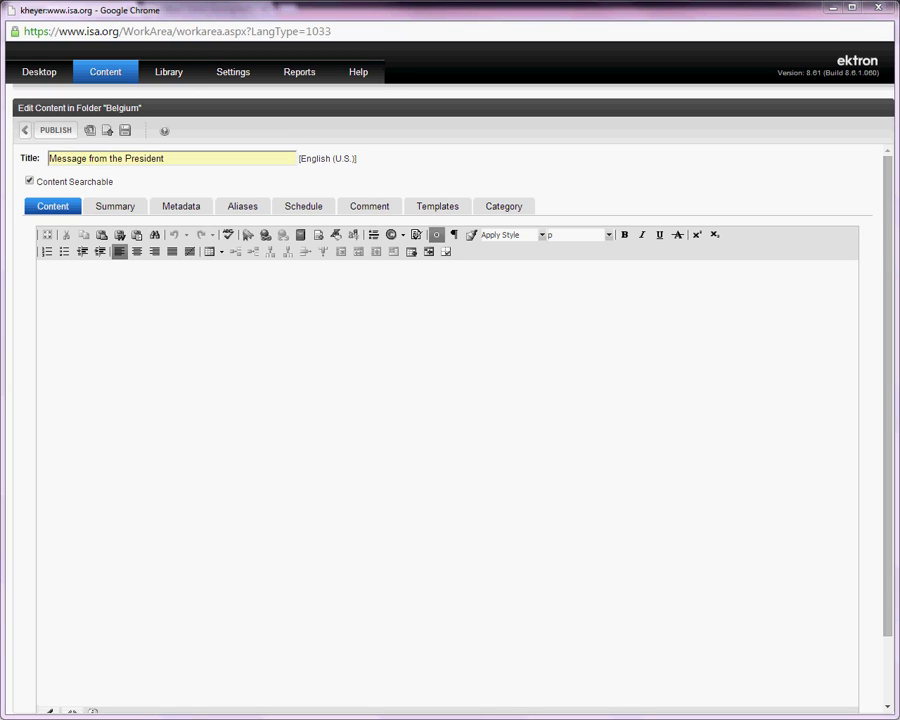
- Select all text in the Word document, copy it, and return to Chrome
key(alt+Tab)
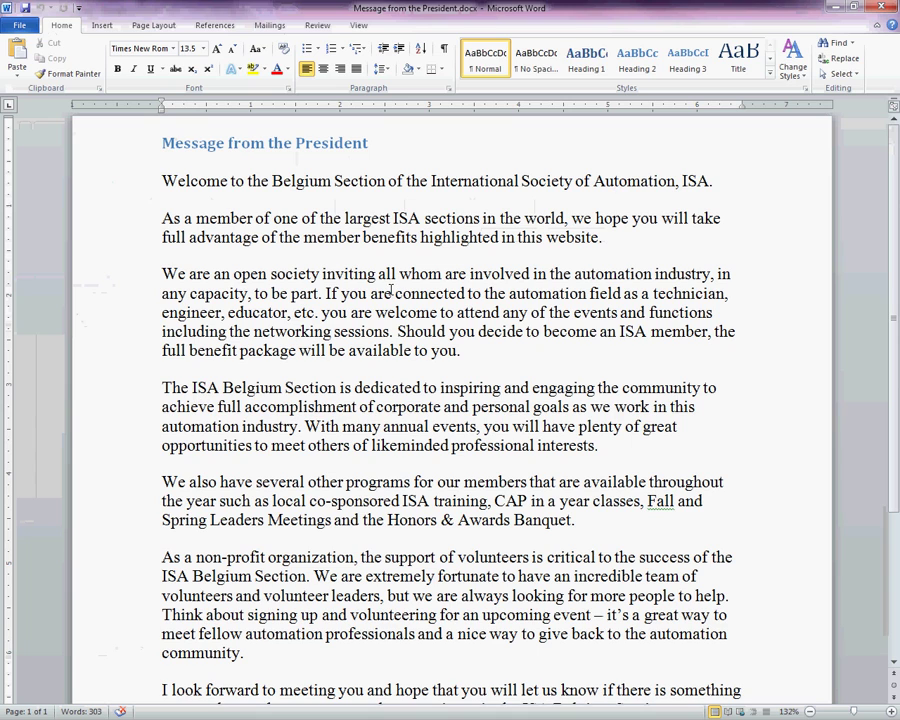
click(452, 218)
click(855, 77)
click(765, 92)
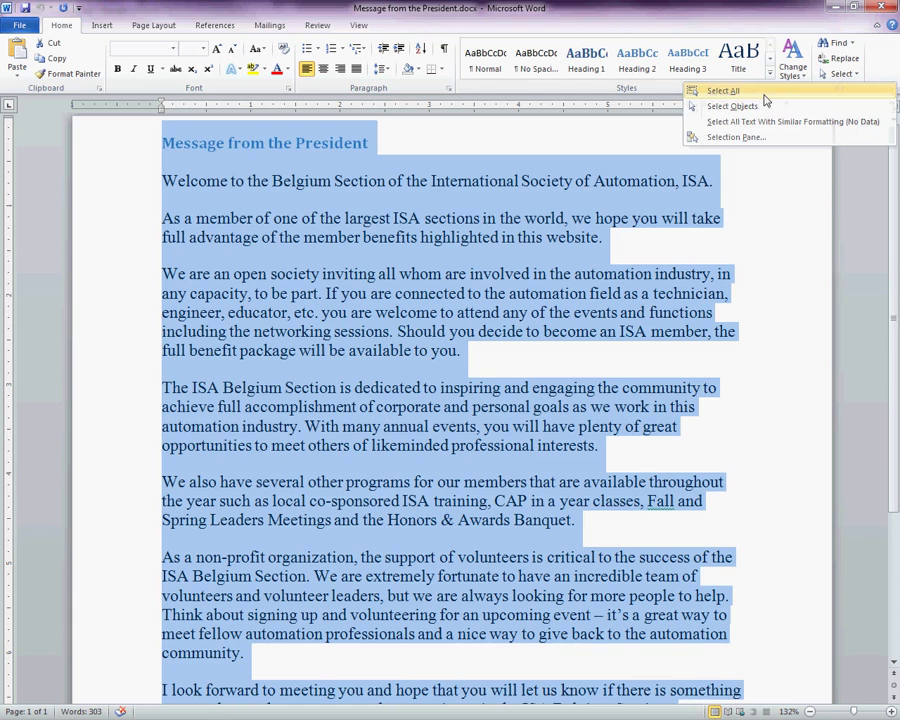
click(50, 57)
key(alt+Tab)
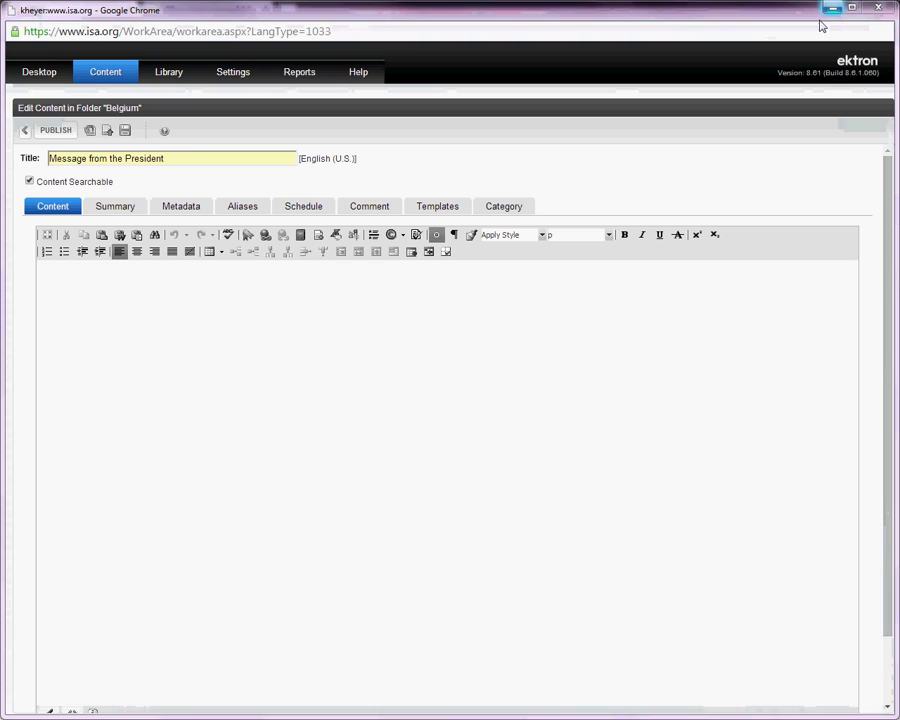
- Paste the copied Word text through the Paste from Word box into the content body
click(241, 348)
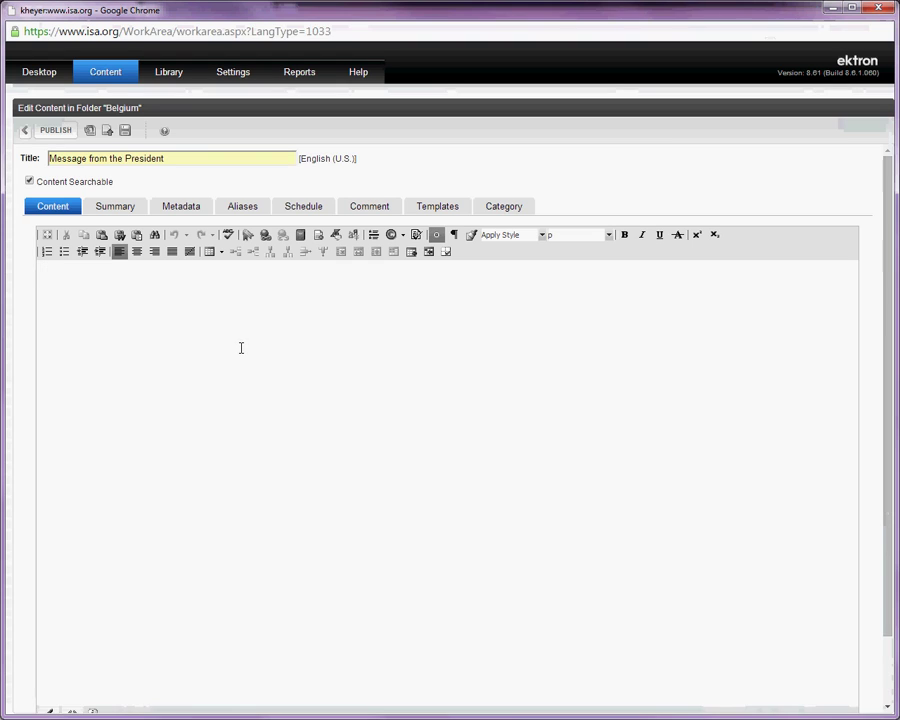
right_click(231, 304)
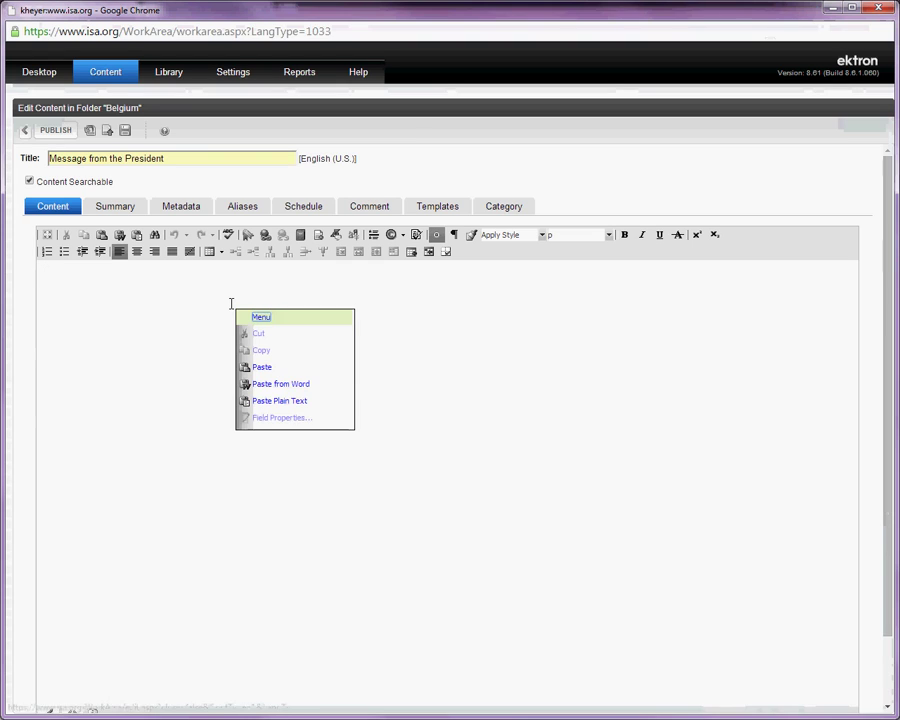
click(309, 389)
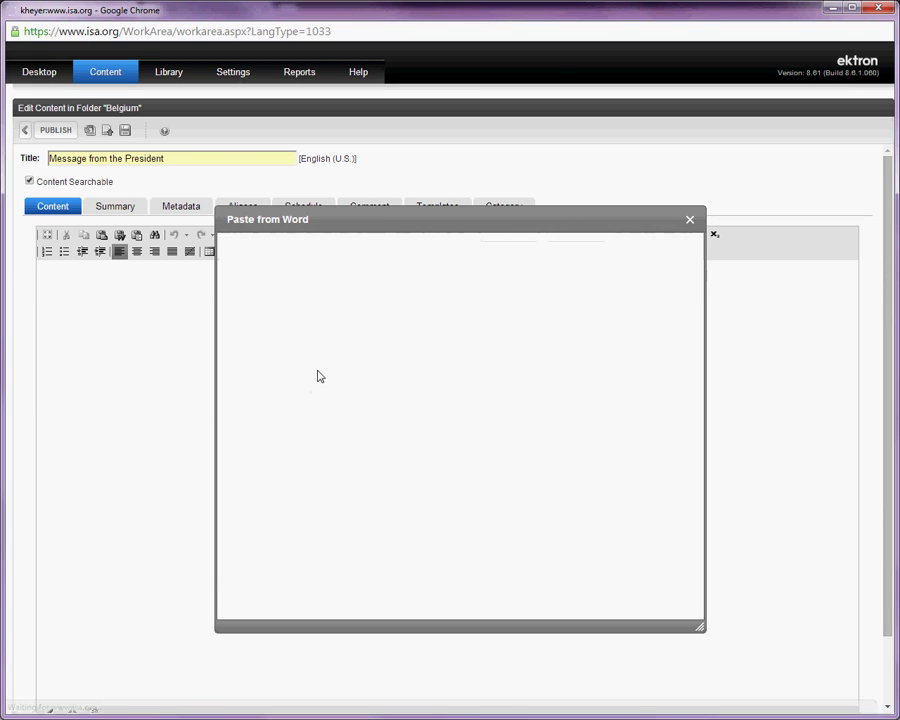
right_click(324, 365)
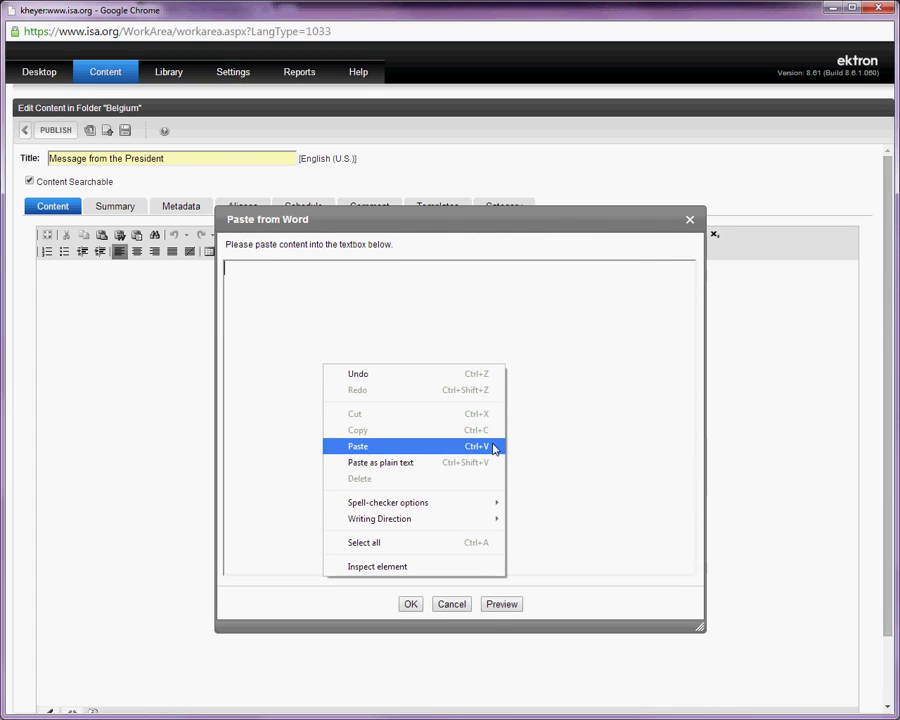
click(363, 447)
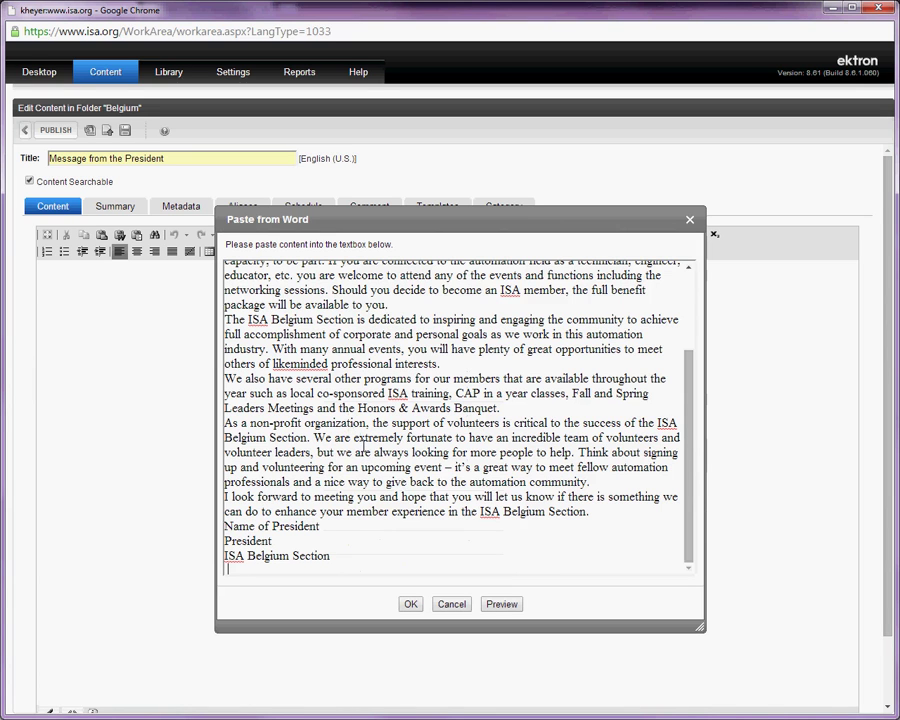
click(412, 605)
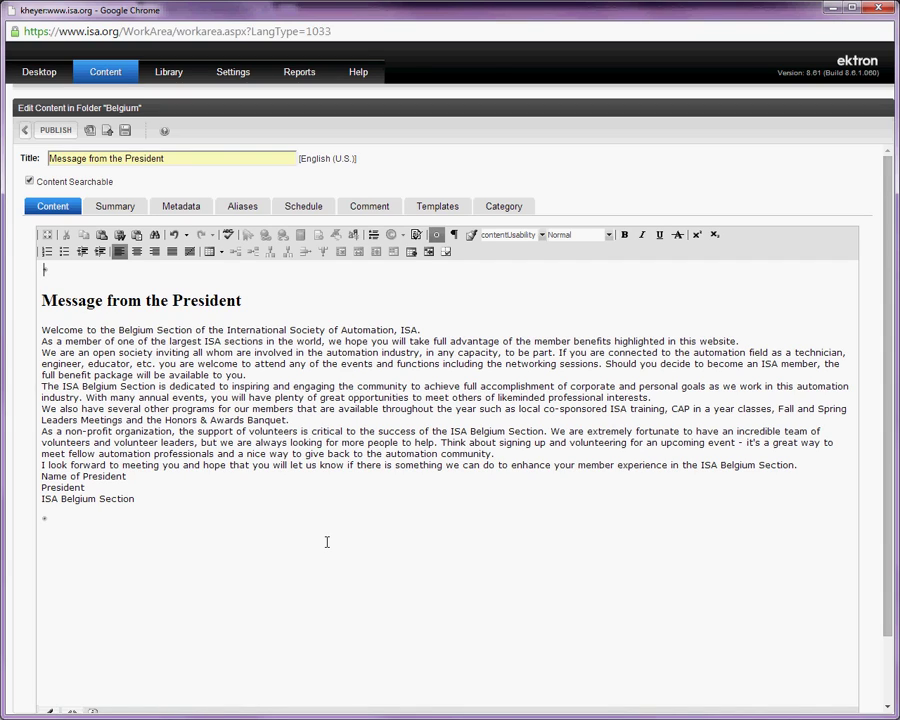
click(151, 301)
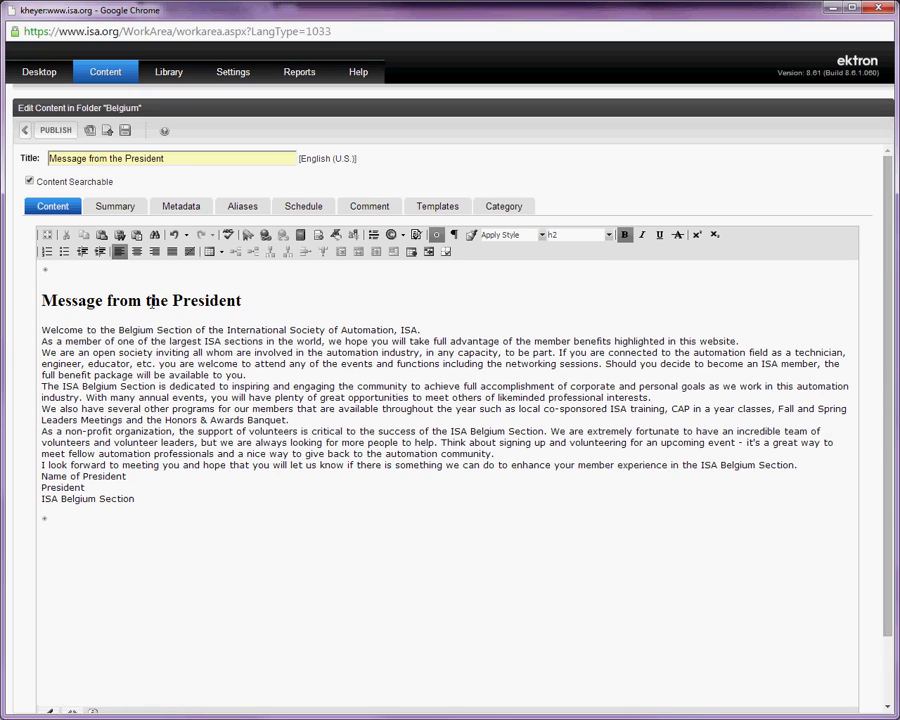
click(609, 236)
click(609, 236)
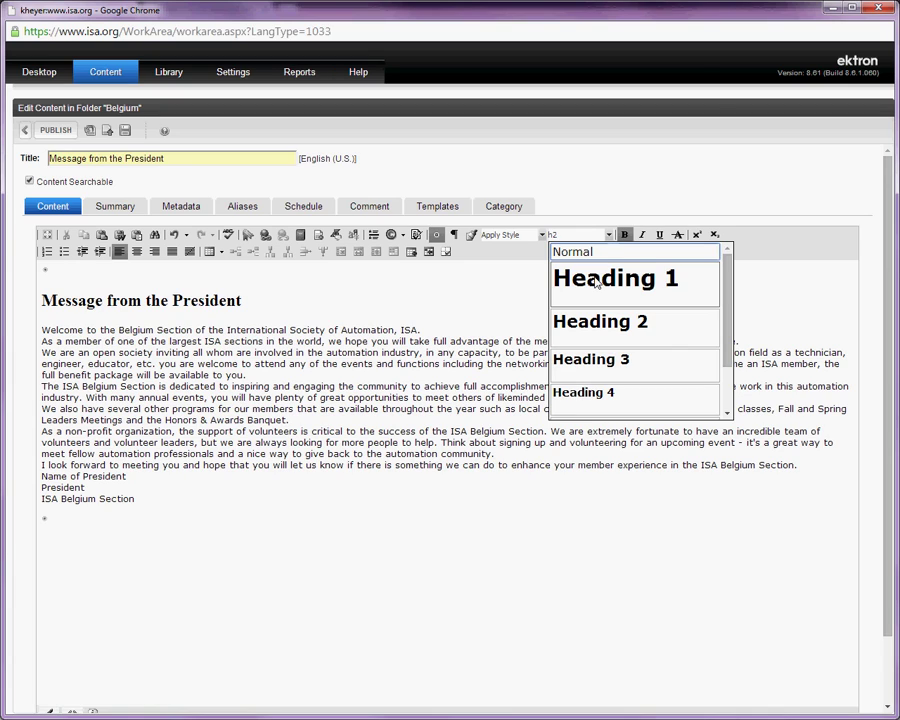
click(335, 329)
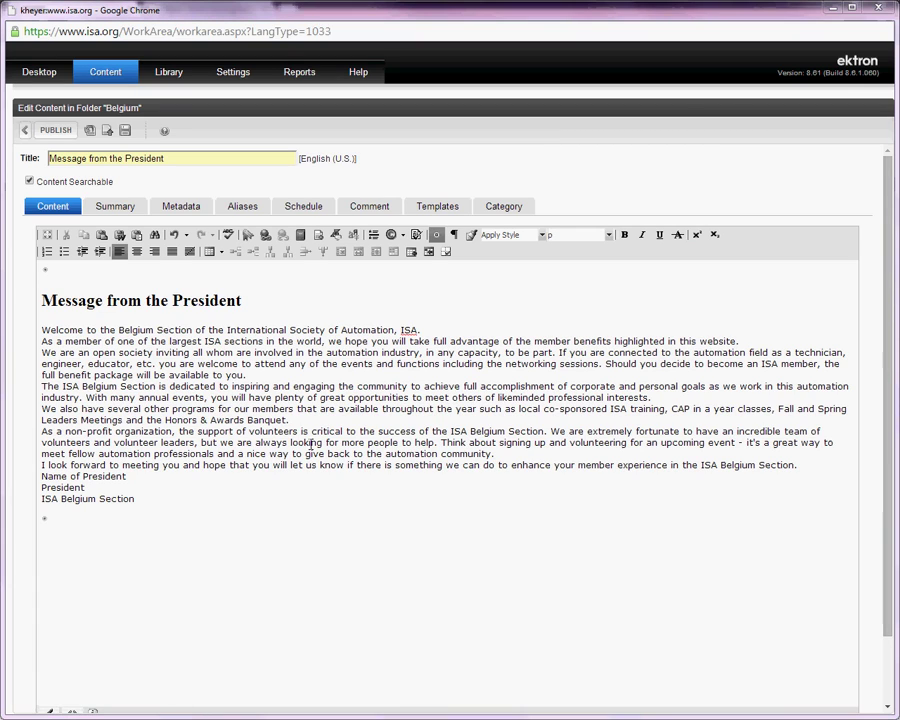
scroll(305, 462, down, 2)
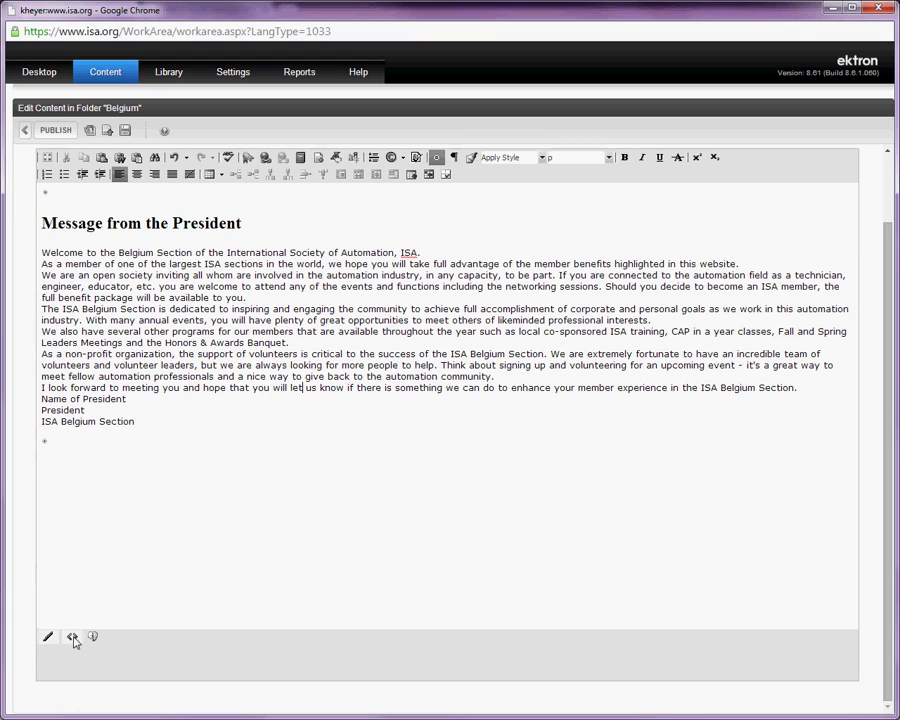
click(73, 637)
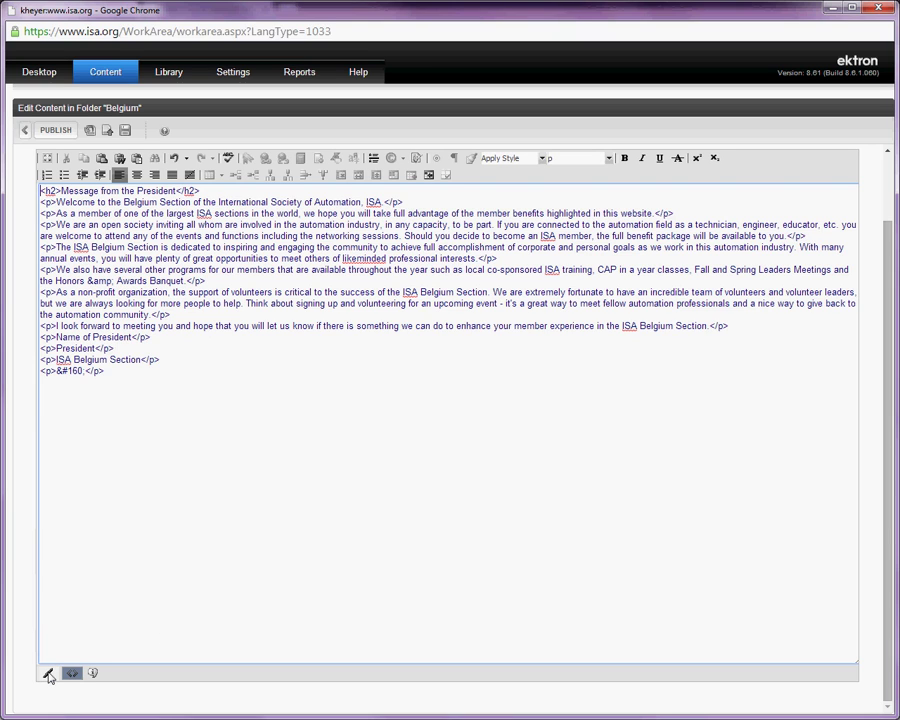
click(48, 676)
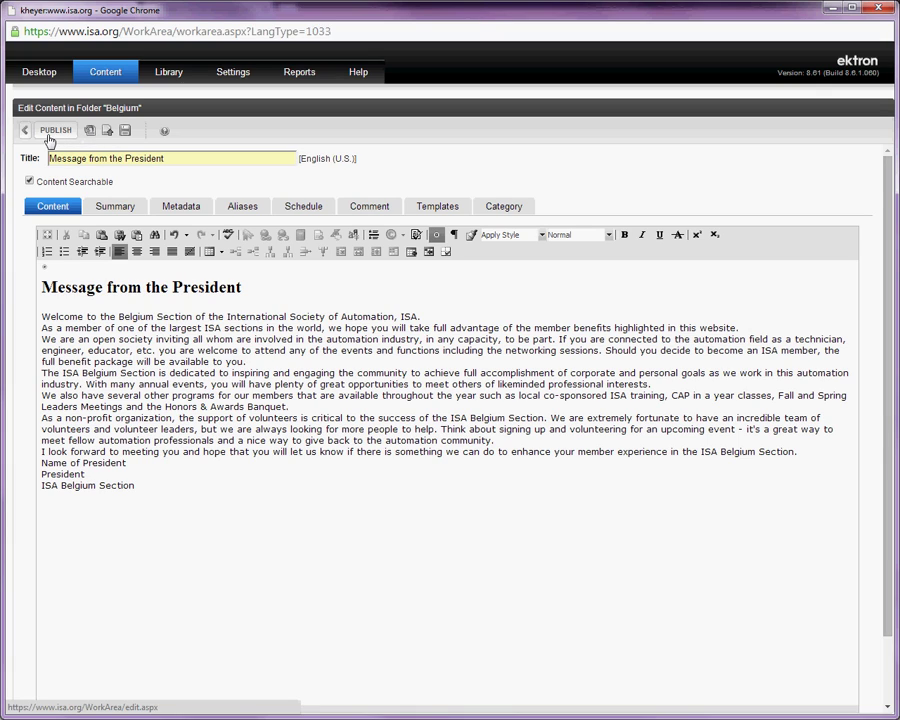
- Publish 'Message from the President' and go back to the Belgium folder's content list
click(52, 131)
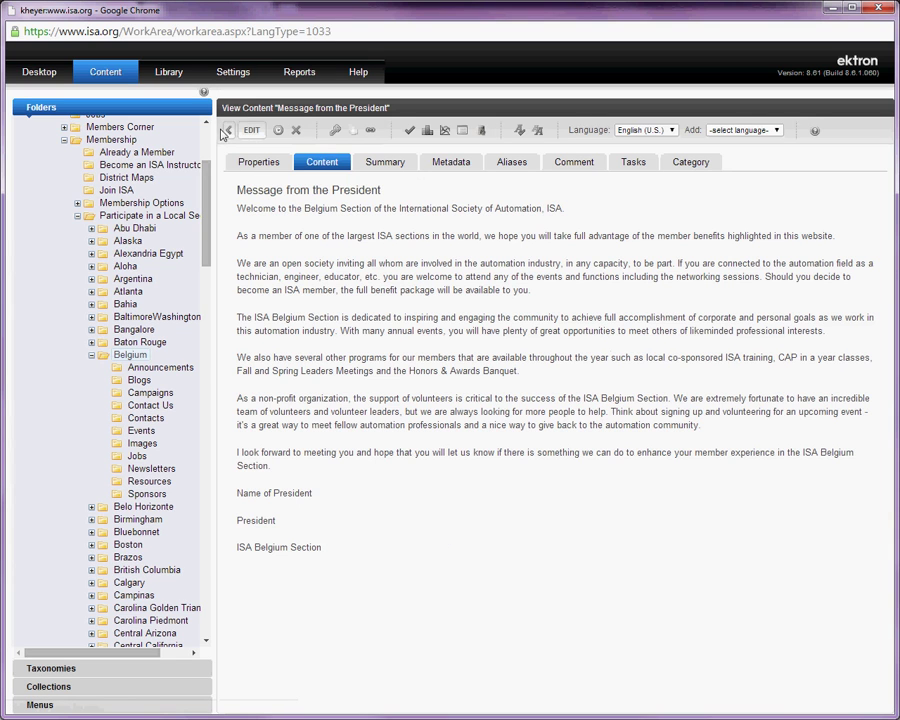
click(228, 130)
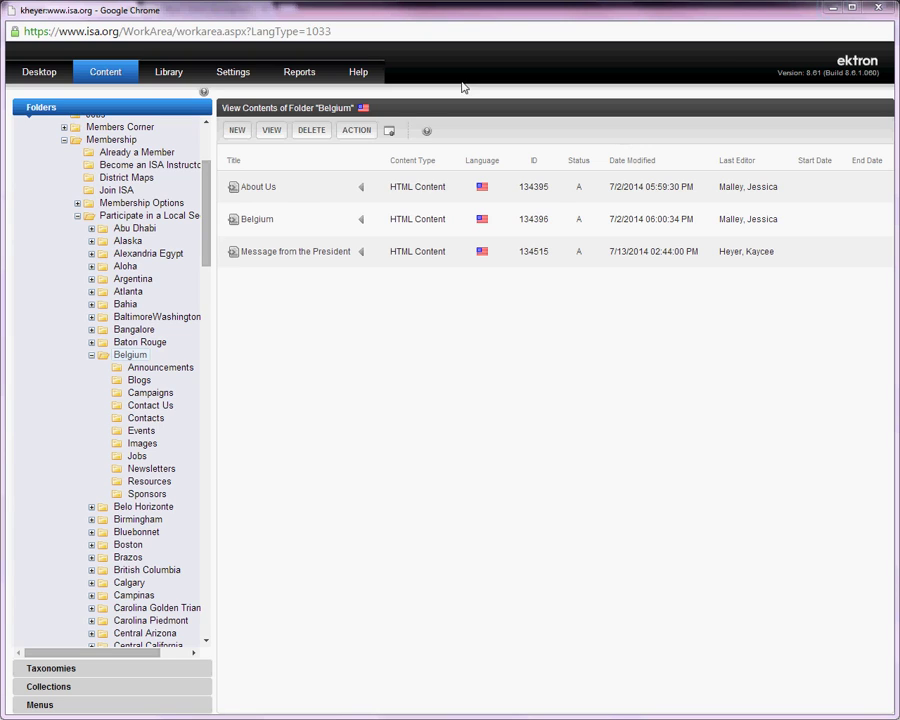
click(237, 130)
scroll(185, 140, up, 3)
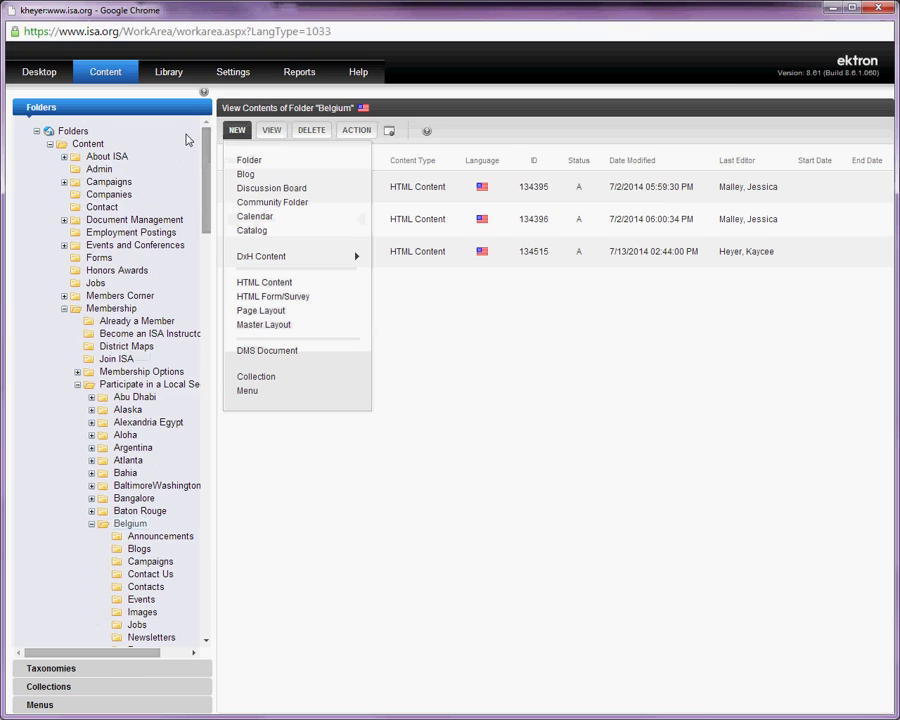
- Collapse Content and open Pages > Membership > Participate in a Local Section > Belgium
click(50, 145)
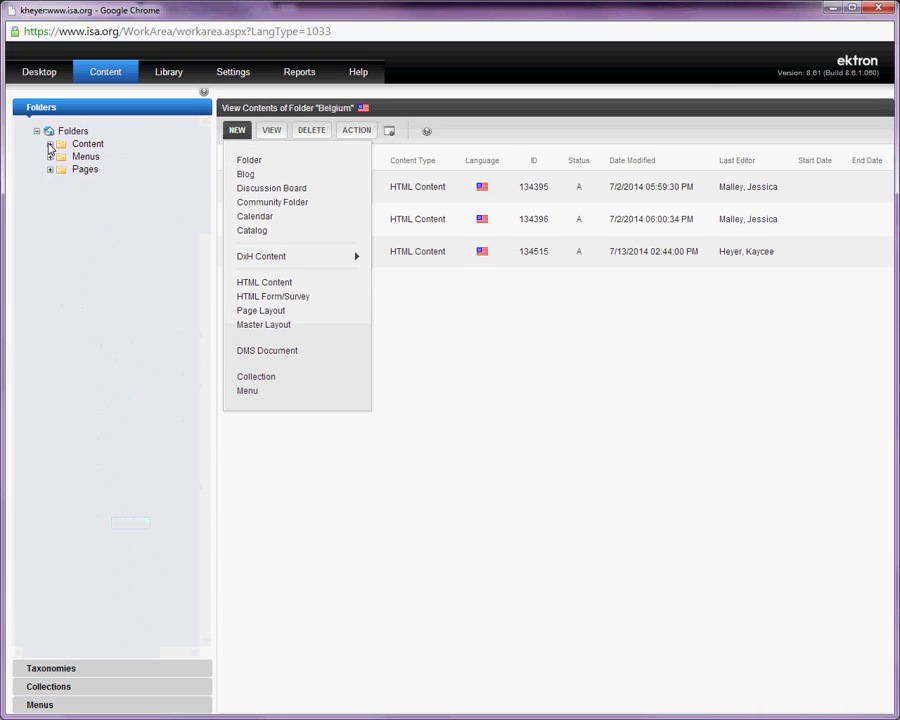
click(51, 171)
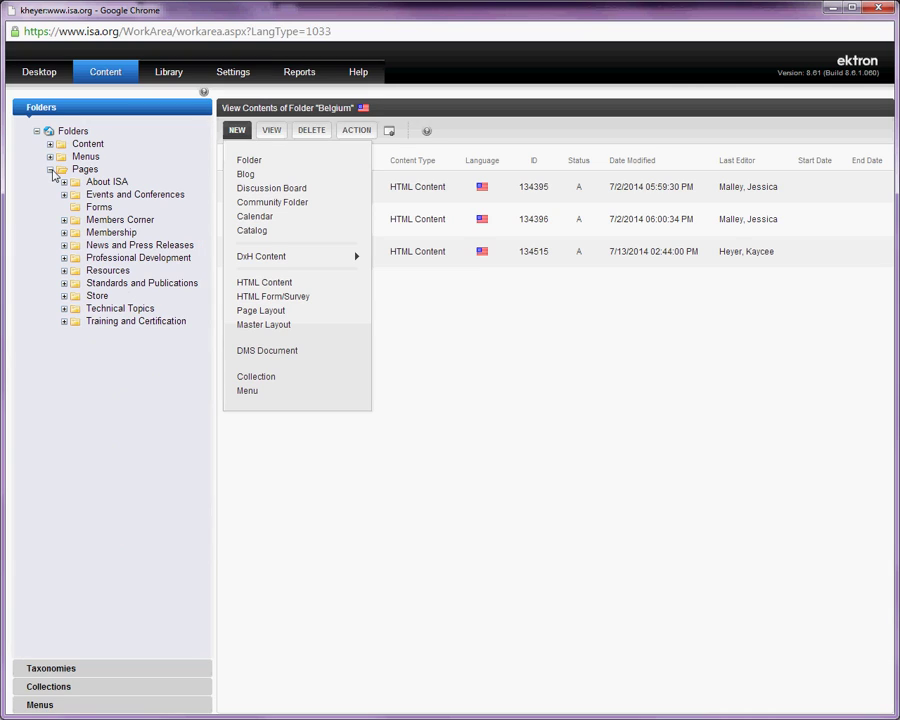
click(64, 233)
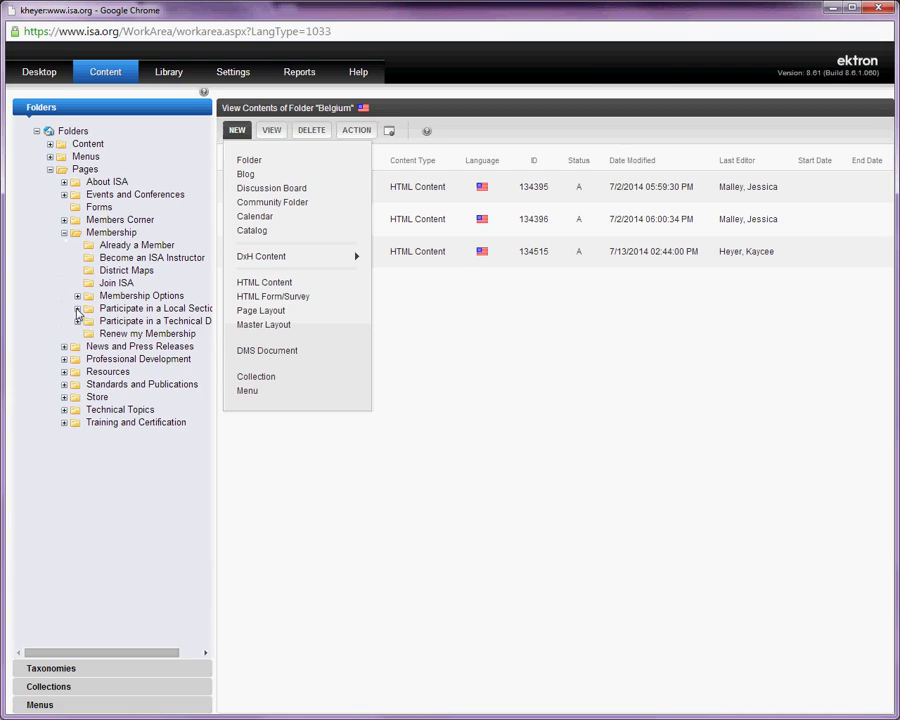
click(77, 309)
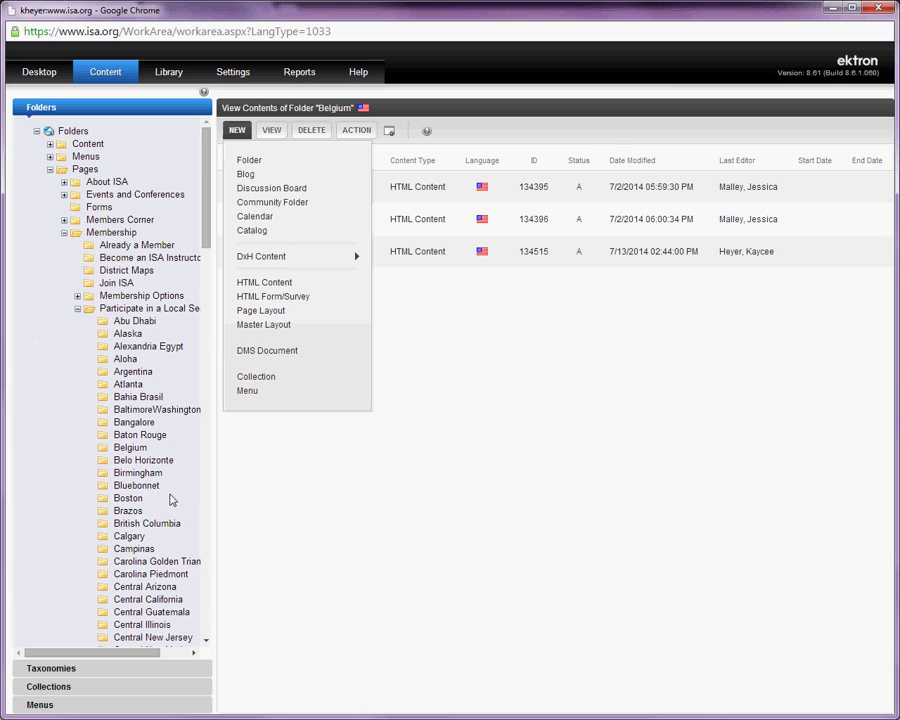
click(126, 449)
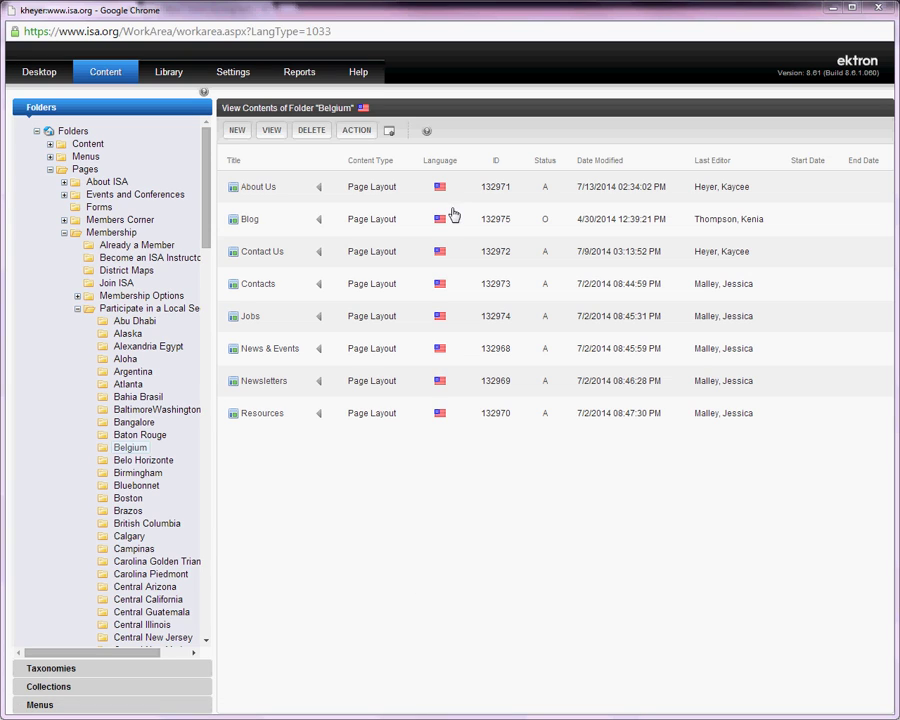
- Glance at the NEW item list, close it, and minimize the workarea window
click(238, 131)
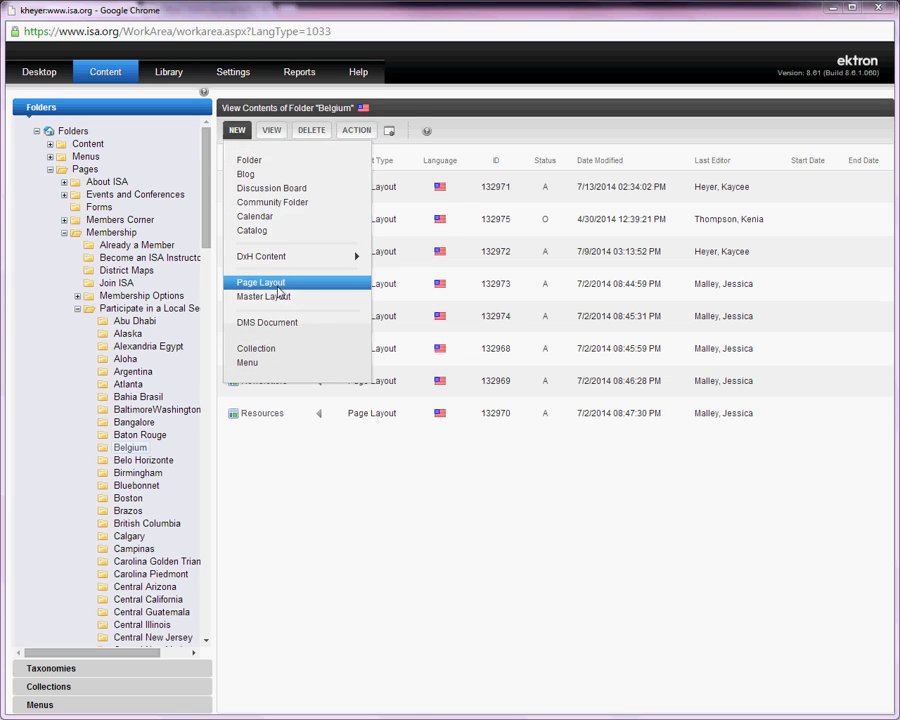
click(464, 577)
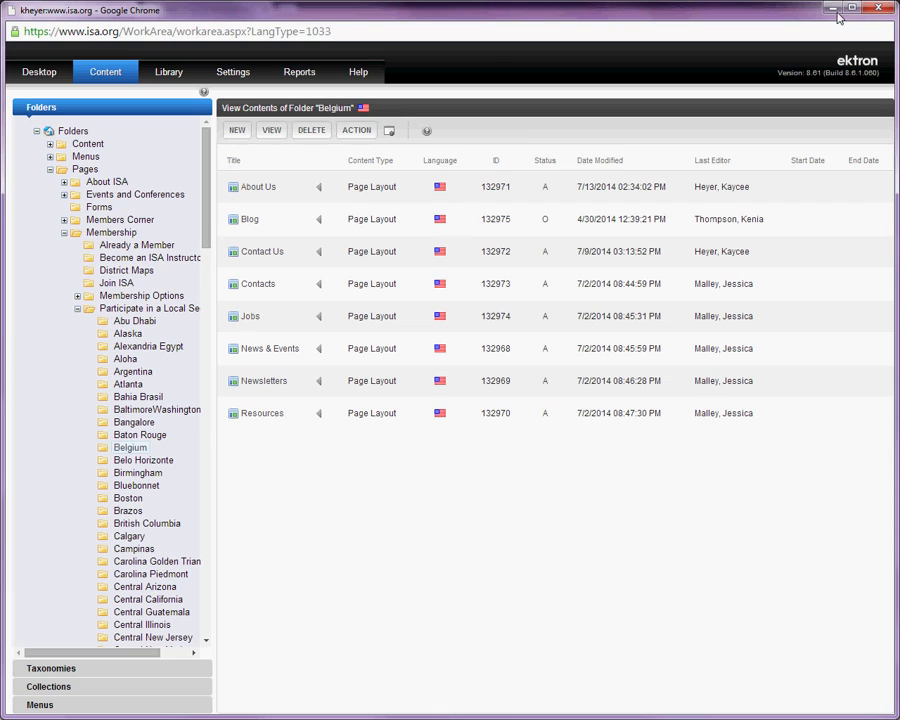
click(833, 9)
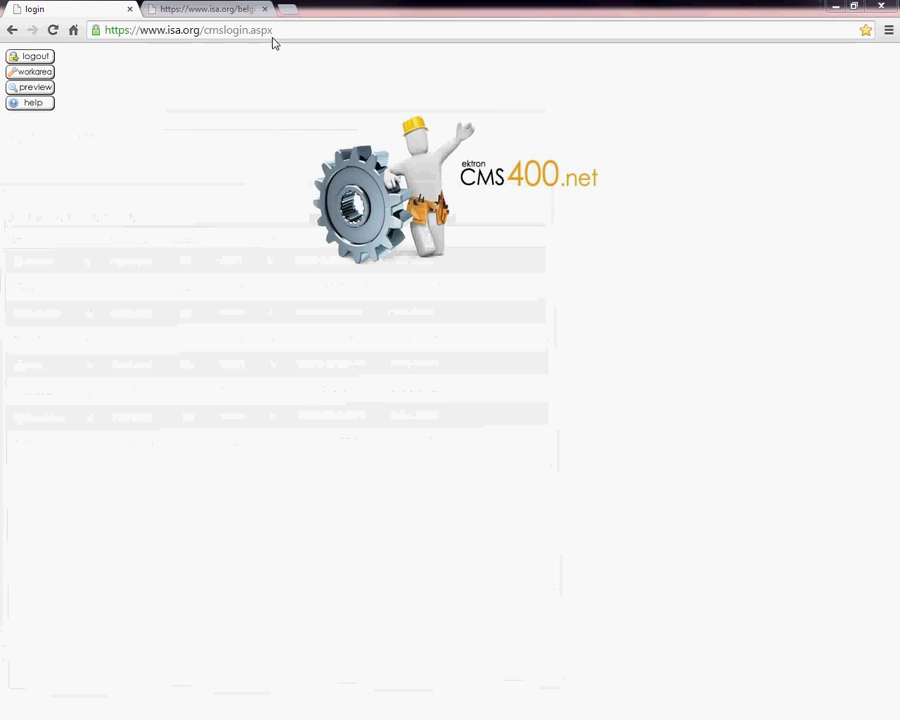
- Reload the live Belgium page, pin the Ektron editing toolbar, and open its FILE menu
click(196, 11)
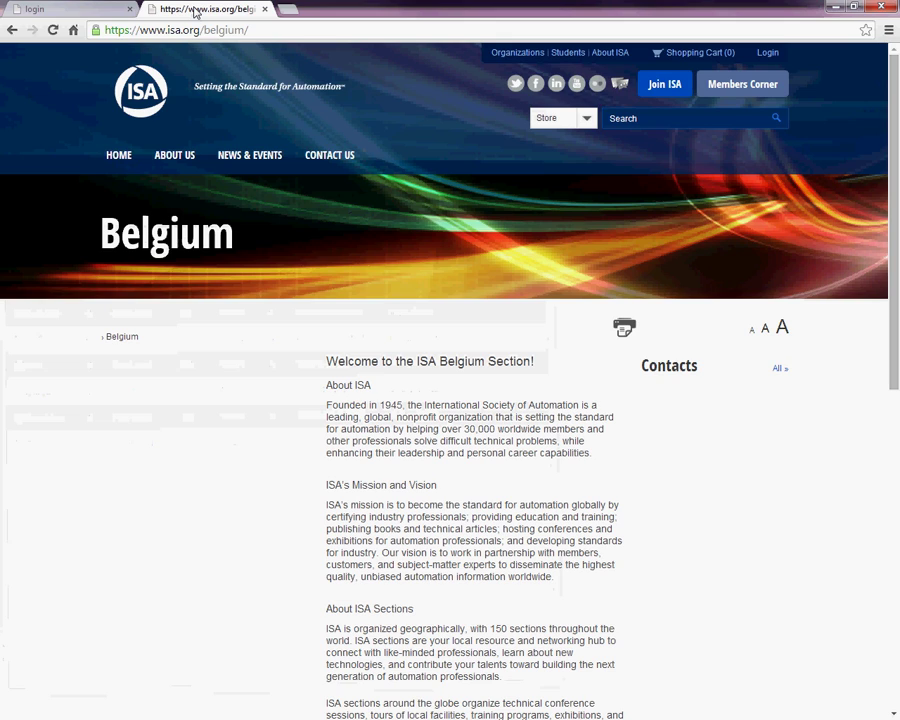
click(54, 30)
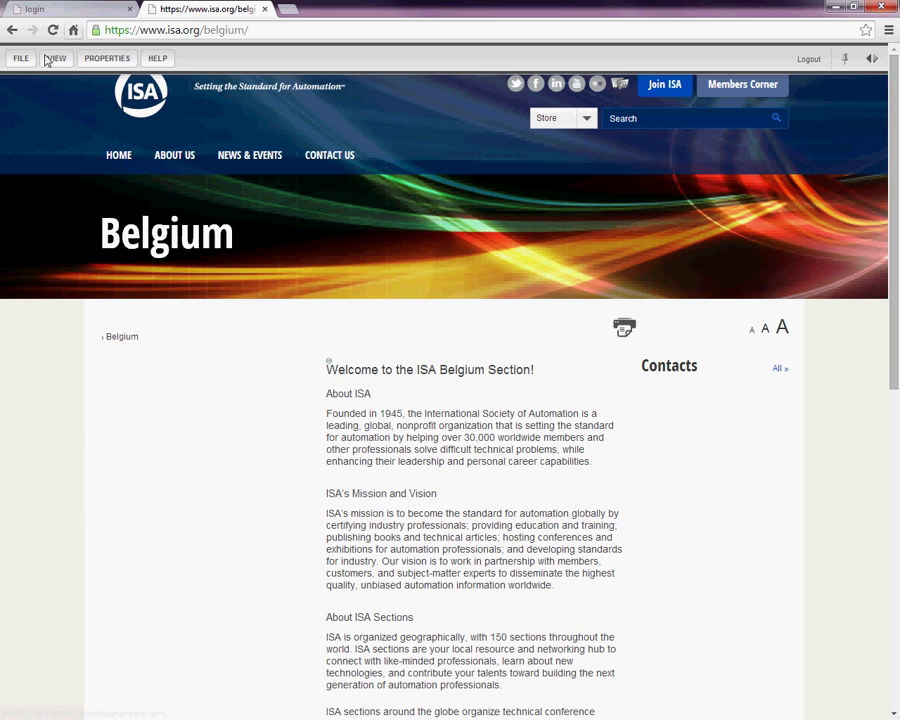
click(21, 58)
click(872, 61)
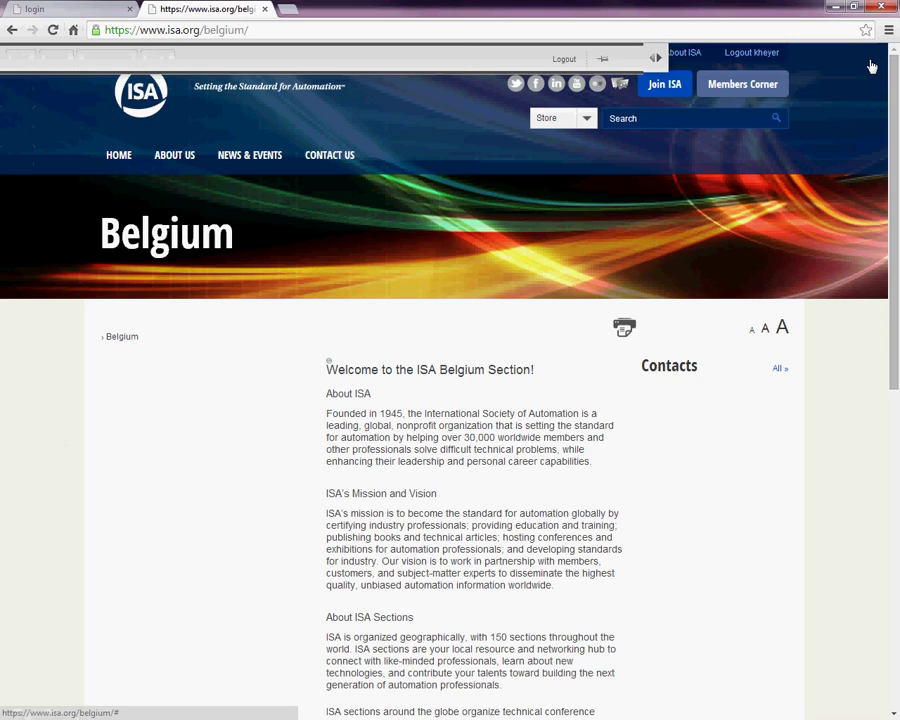
click(13, 57)
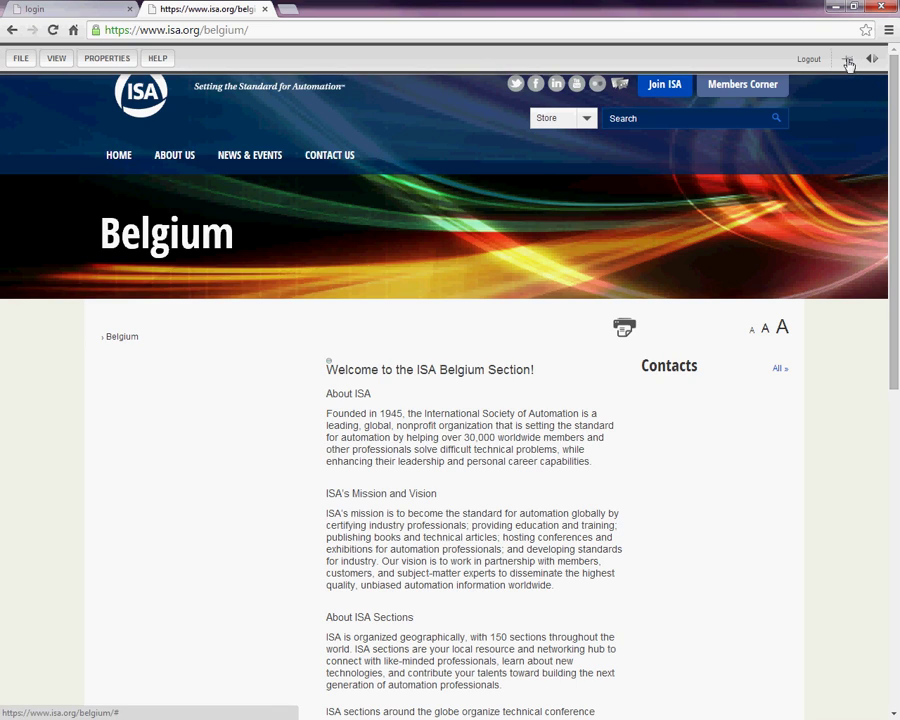
click(846, 61)
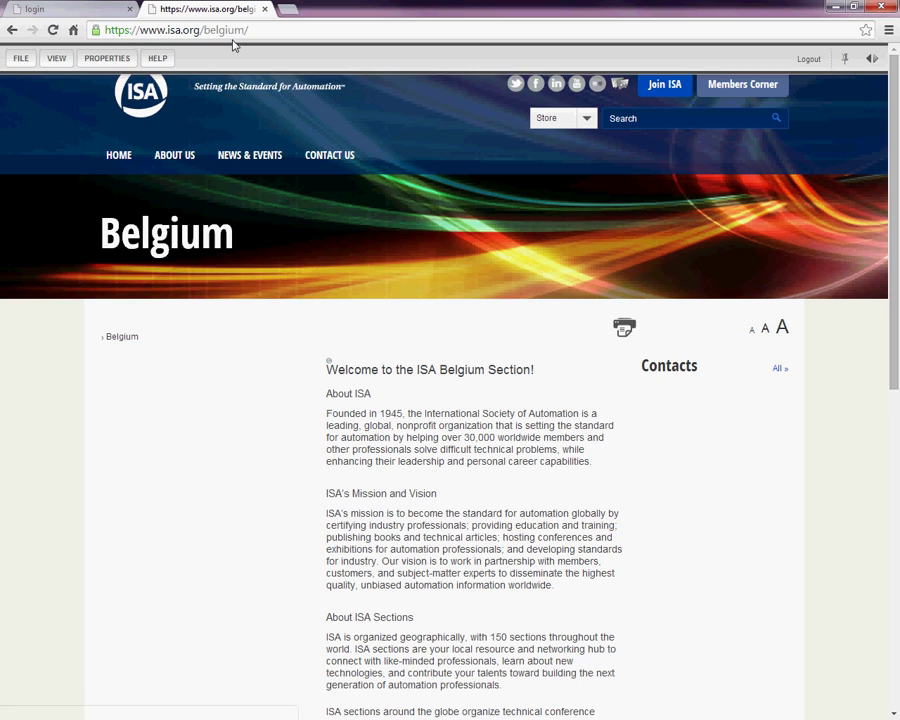
click(17, 59)
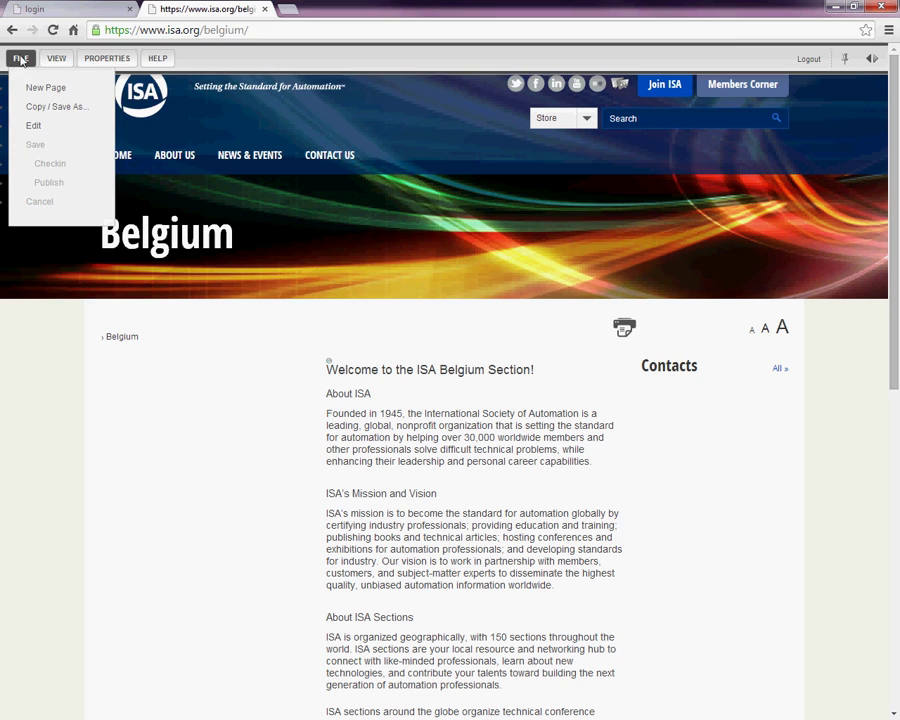
- Start editing the Belgium home page, cancel that edit, and navigate to About Us
click(37, 126)
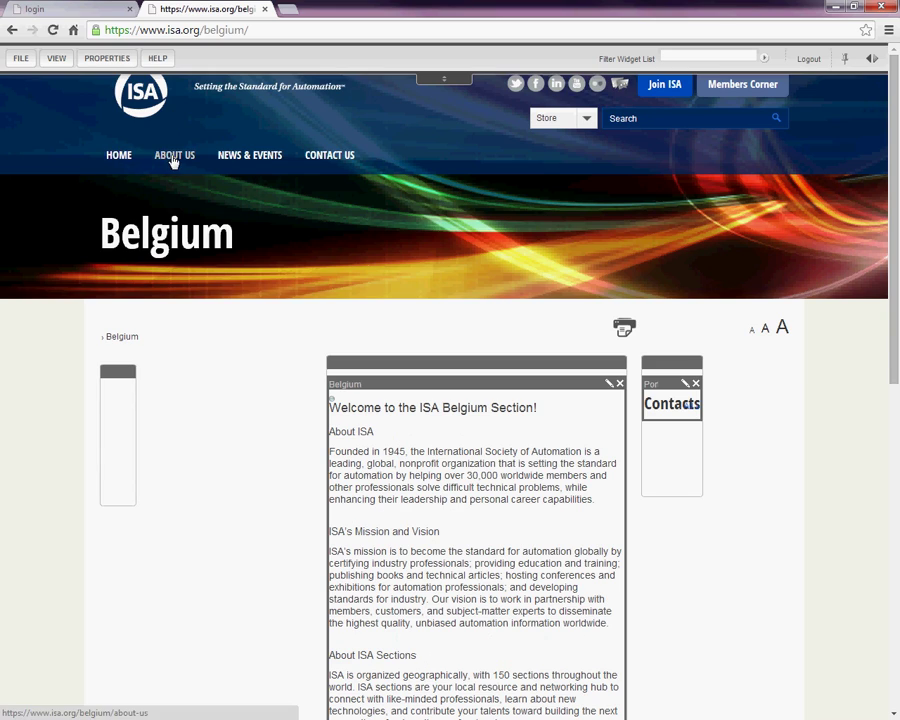
click(18, 58)
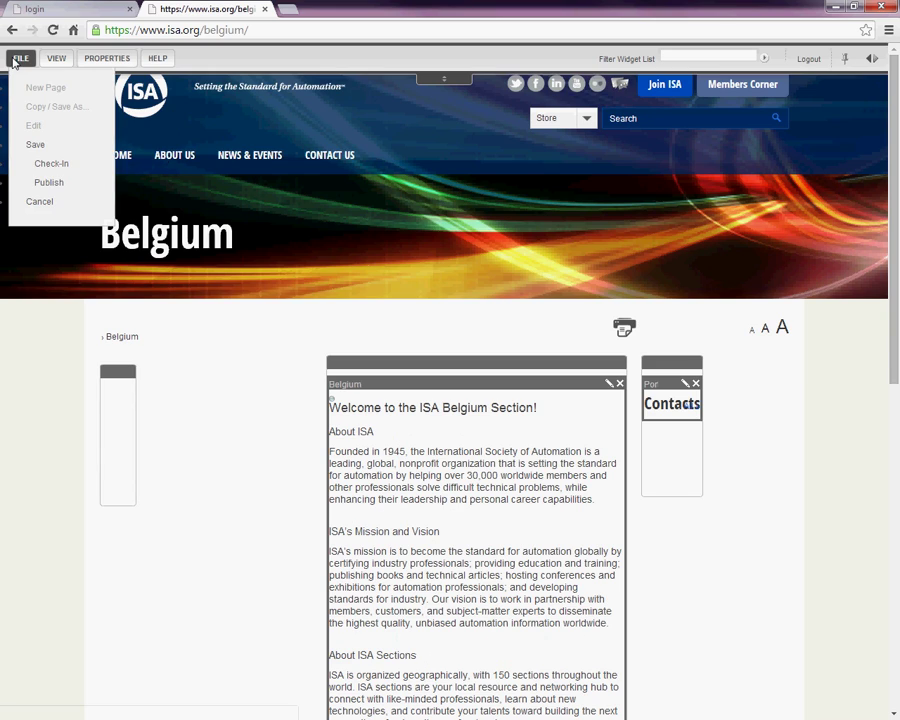
click(37, 206)
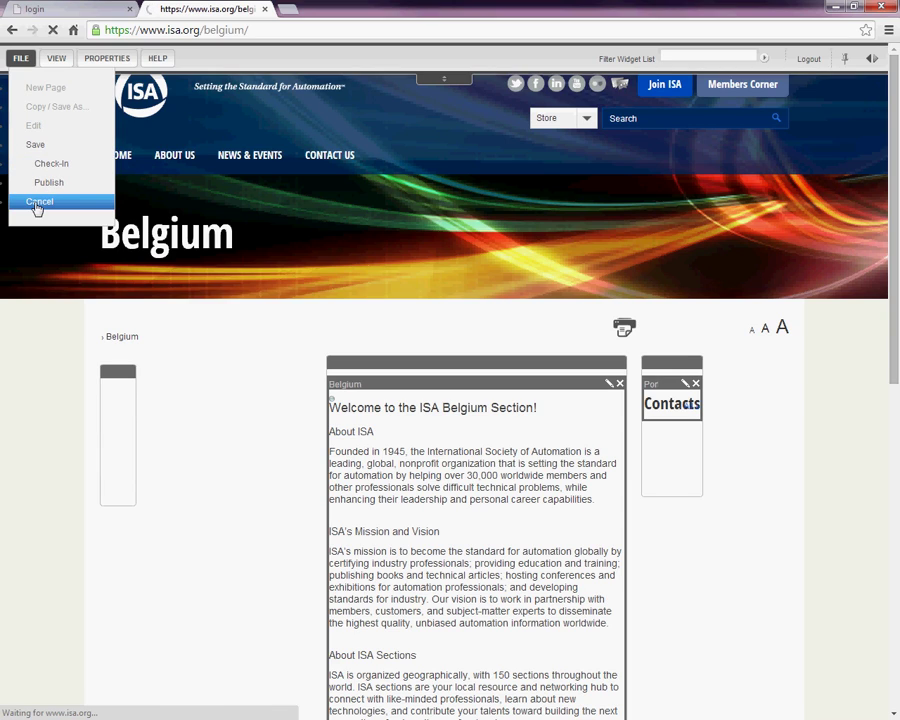
click(37, 203)
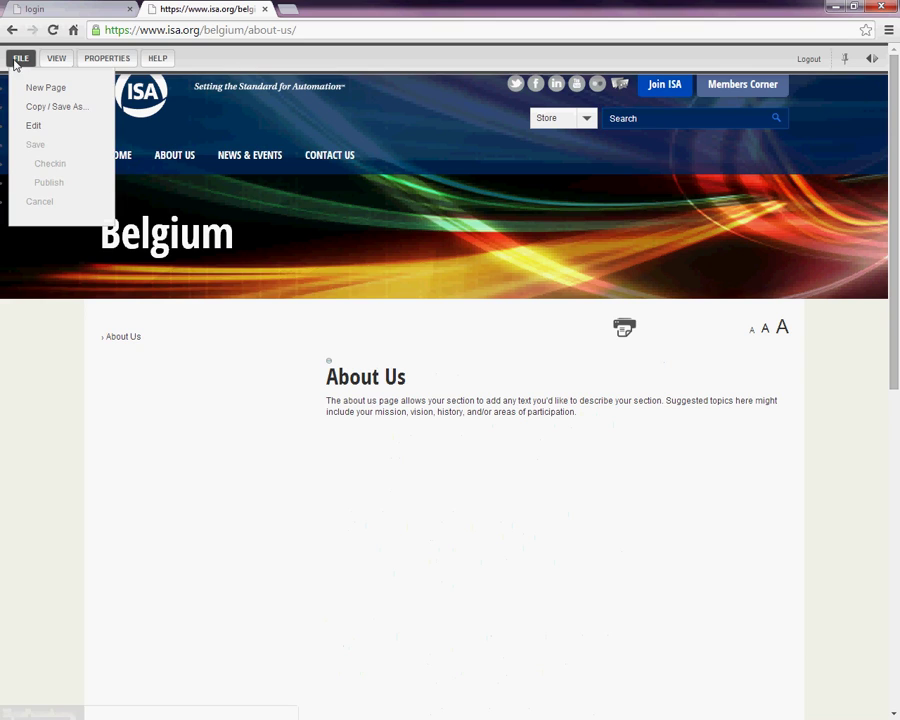
- Put the About Us page in edit mode and drop a Content Block widget below the About Us text
click(32, 130)
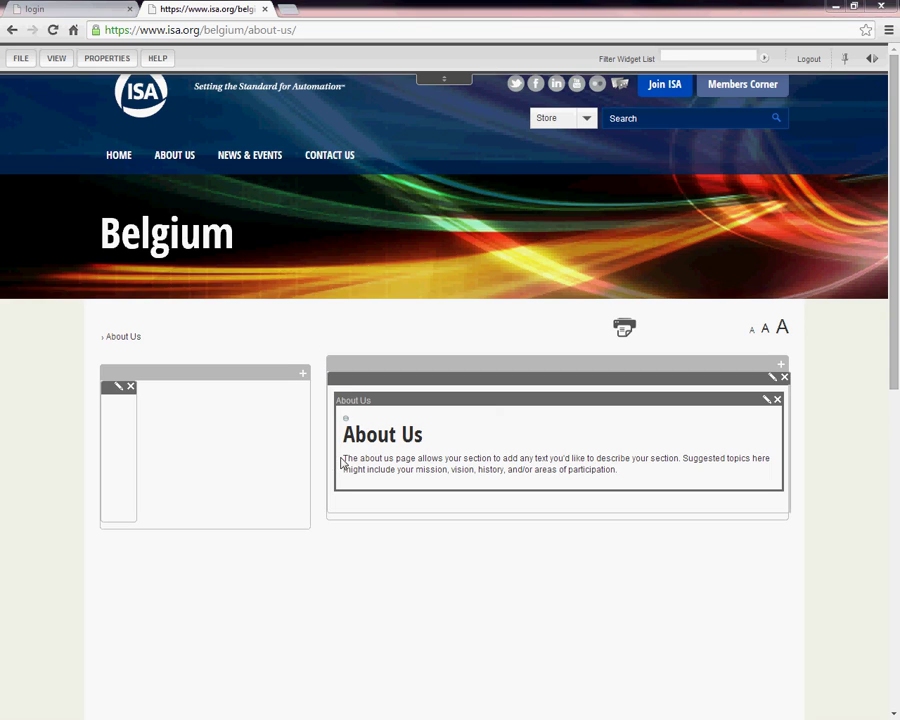
click(442, 84)
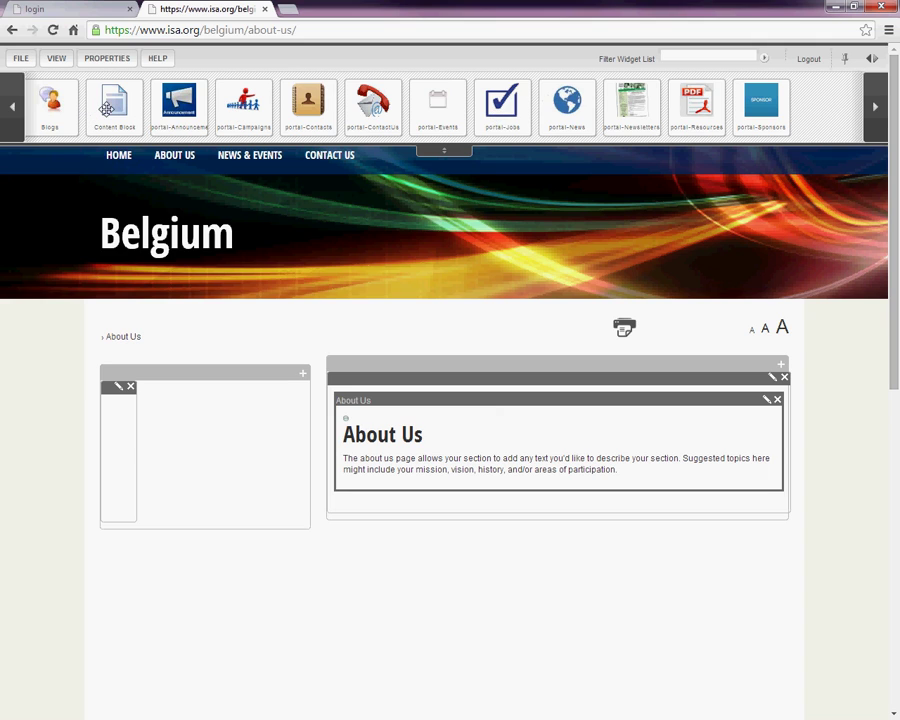
mouse_move(114, 105)
mouse_down()
mouse_move(508, 532)
mouse_move(518, 526)
mouse_up()
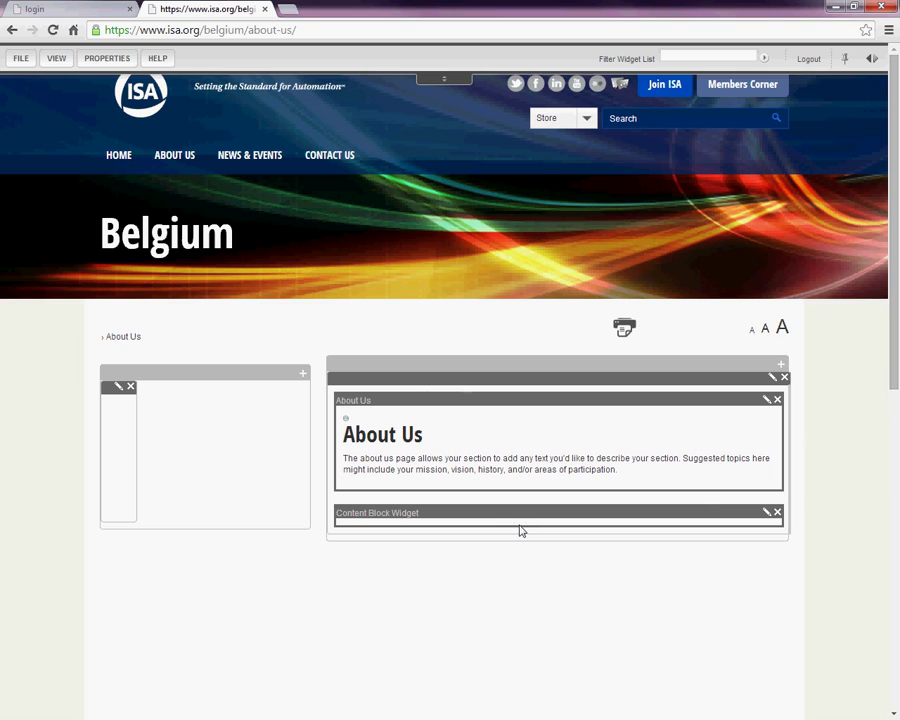
- Open the Content Block widget's settings and expand the Content folder
click(766, 515)
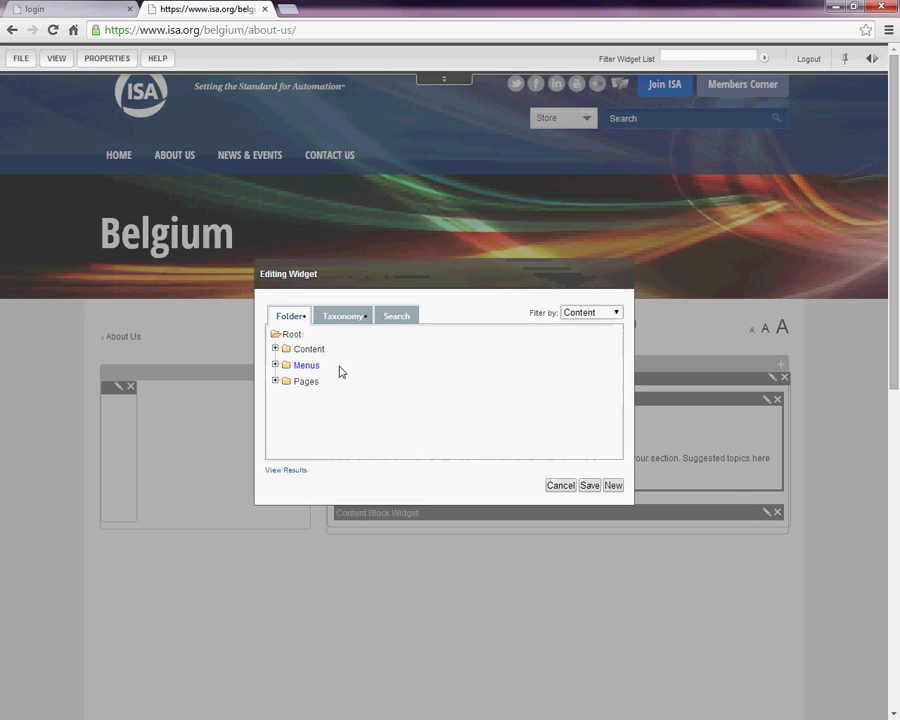
click(275, 349)
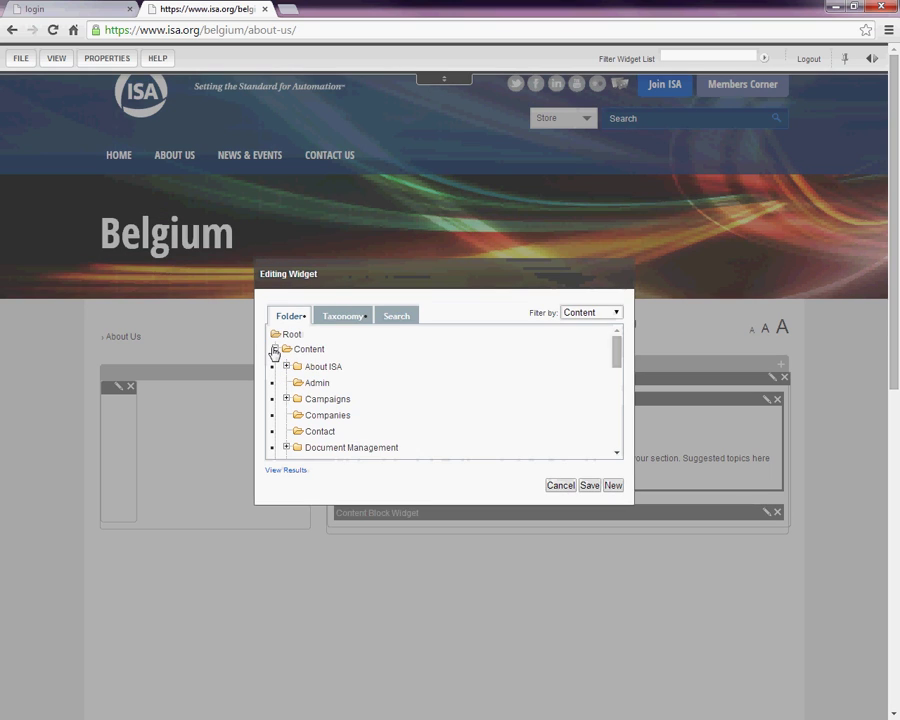
scroll(390, 422, down, 5)
scroll(392, 422, down, 2)
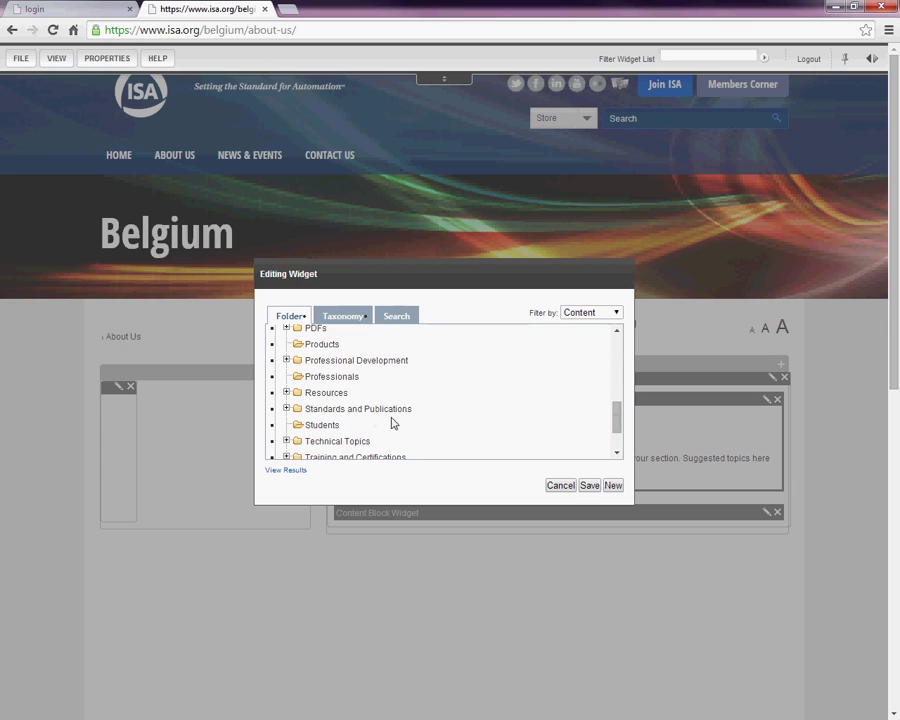
scroll(346, 388, up, 3)
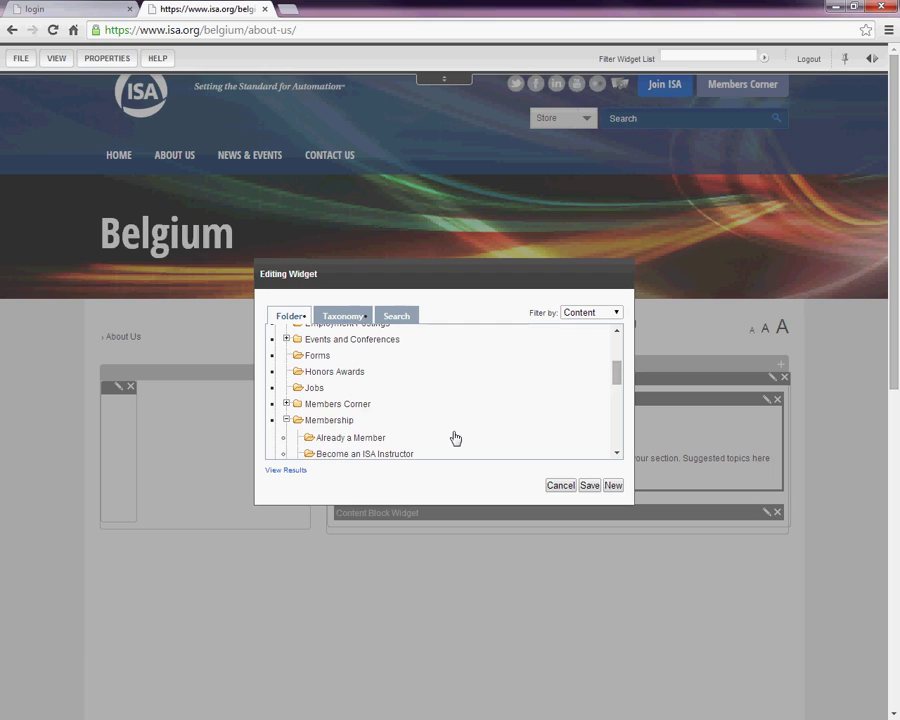
scroll(452, 436, down, 3)
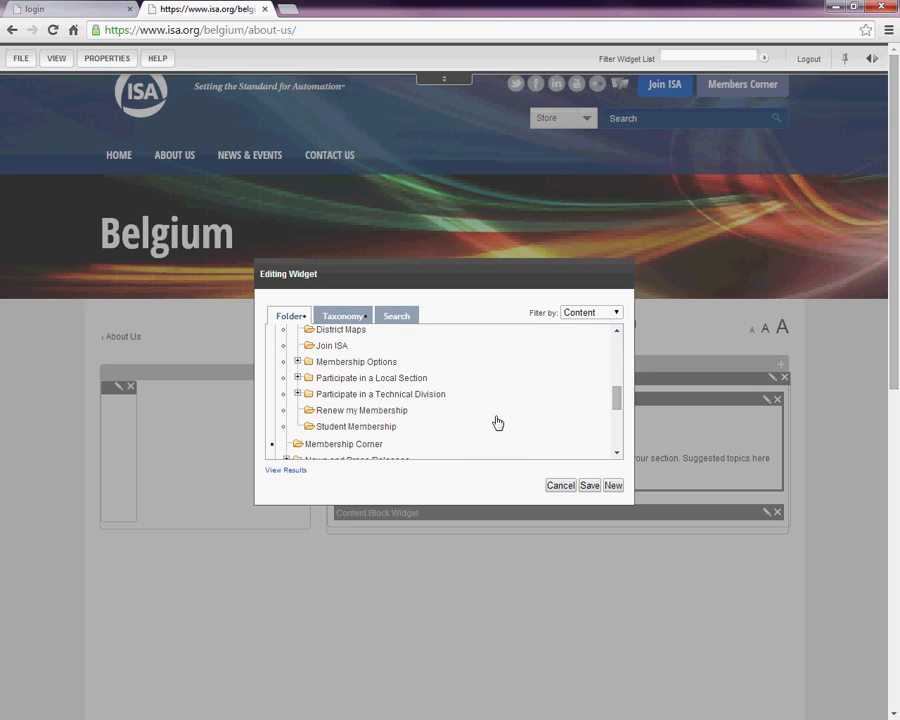
- Select 'Message from the President' from Participate in a Local Section > Belgium as the block's content
click(297, 397)
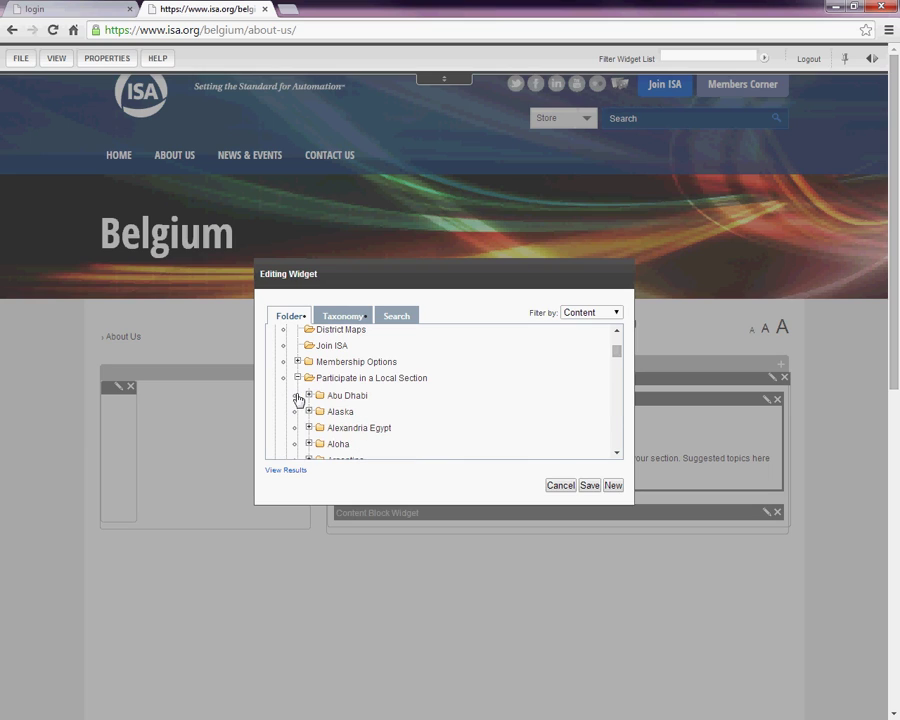
scroll(420, 410, down, 3)
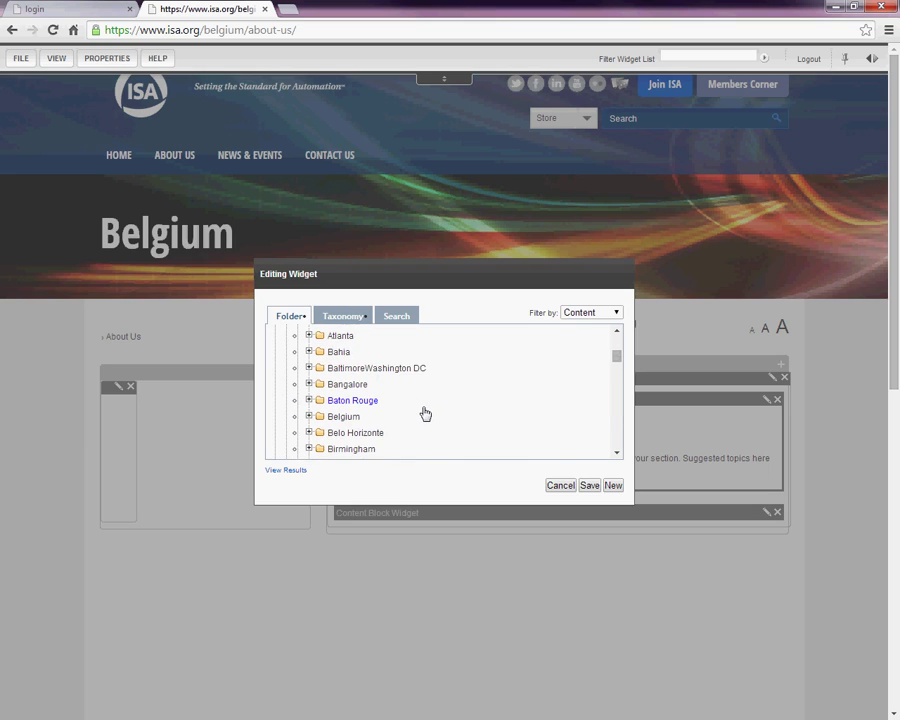
click(343, 418)
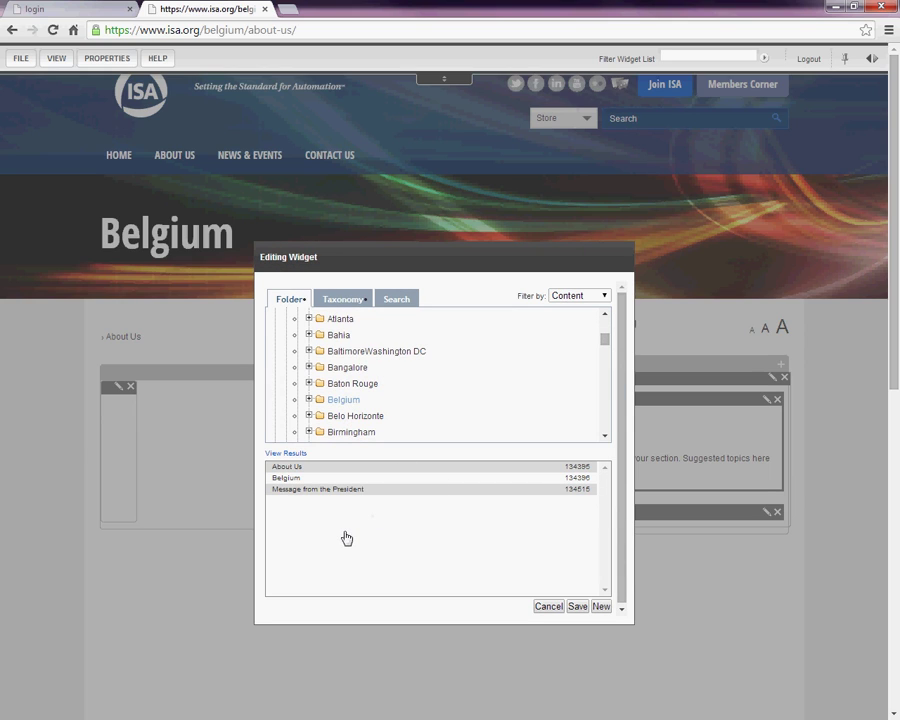
mouse_move(318, 489)
click(299, 492)
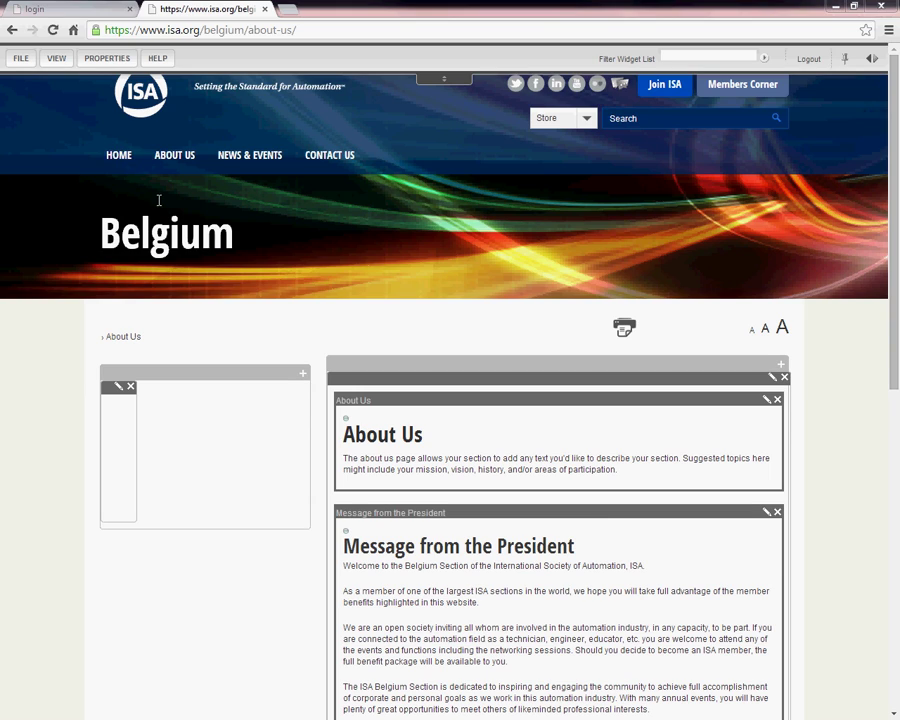
- Publish the updated Belgium About Us page from the FILE menu
click(19, 60)
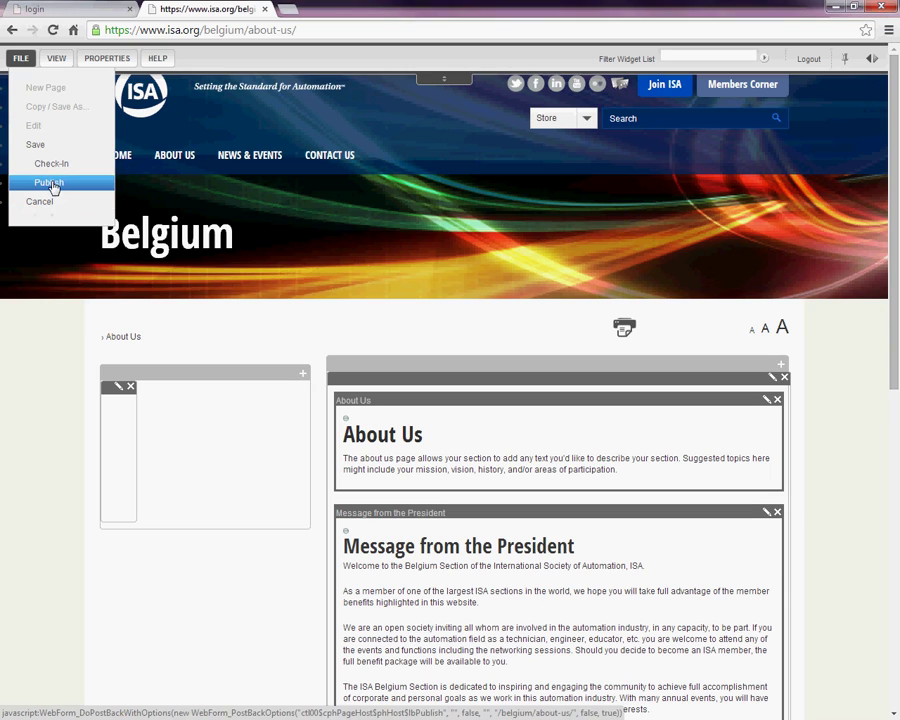
click(54, 184)
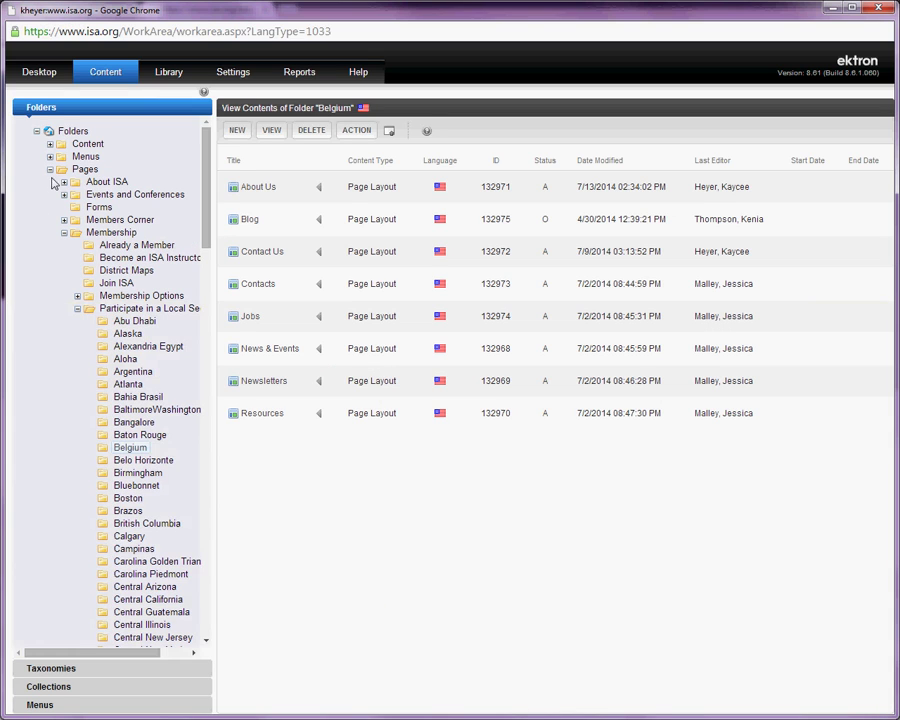
click(50, 170)
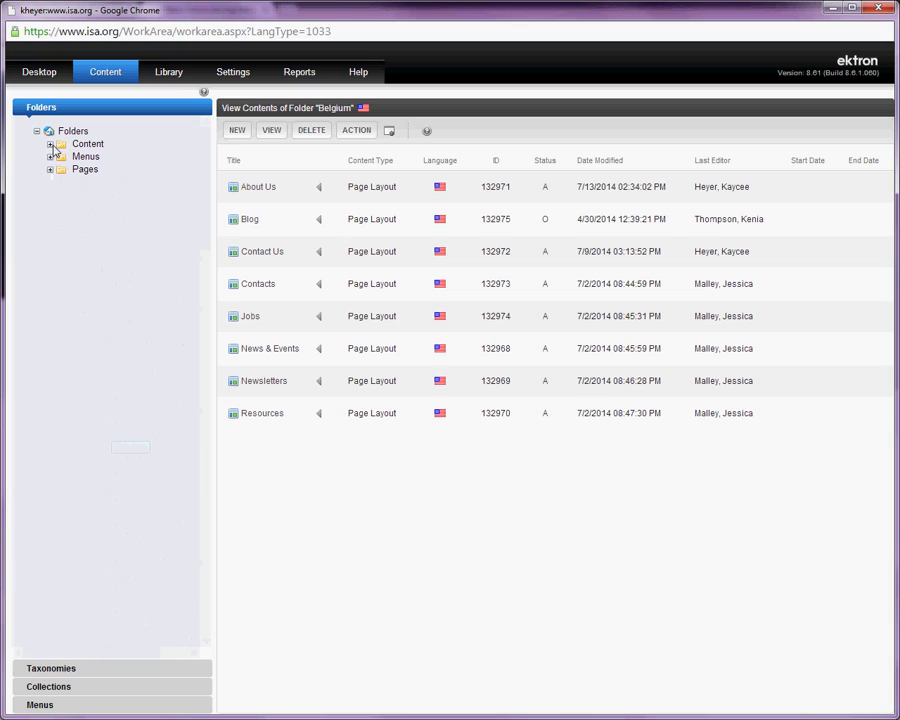